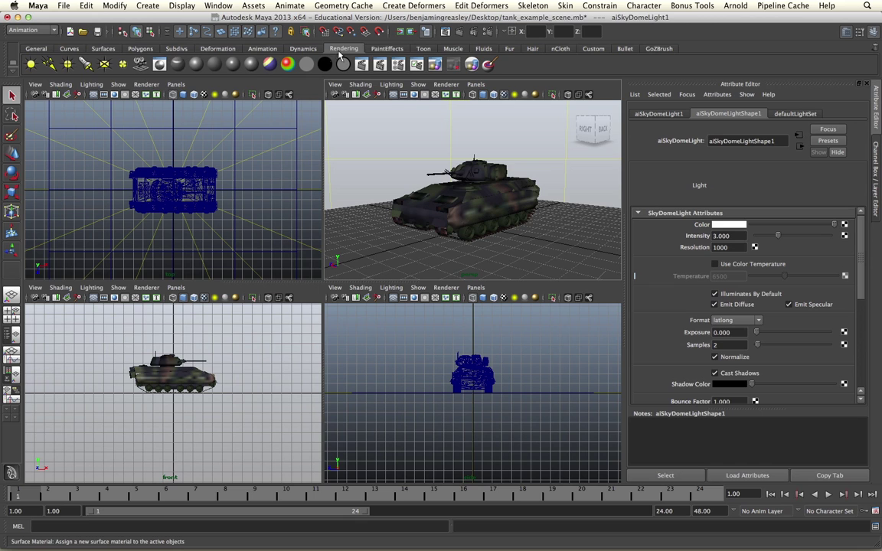
Step: Create a camera and show camera1's view in the viewport that holds the front view
{"action": "left_click", "coordinate": [139, 64]}
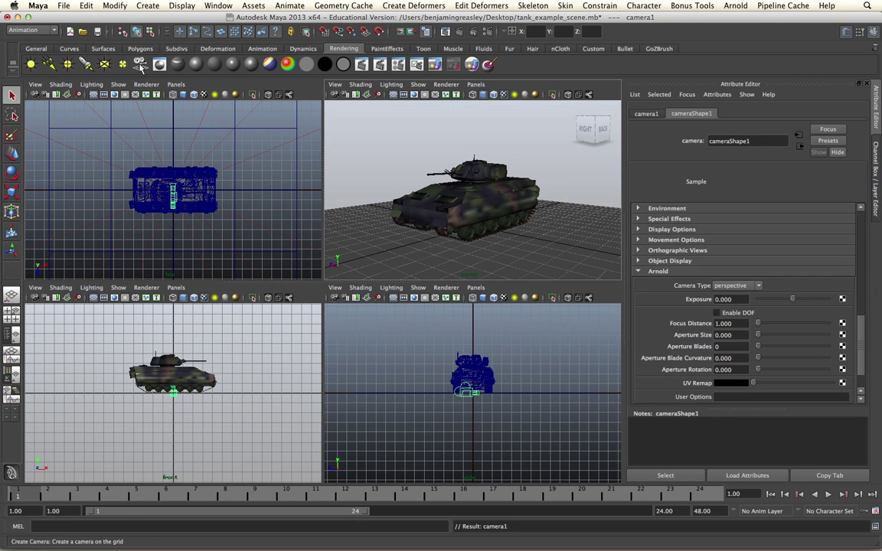
{"action": "left_click", "coordinate": [175, 287]}
{"action": "mouse_move", "coordinate": [230, 297]}
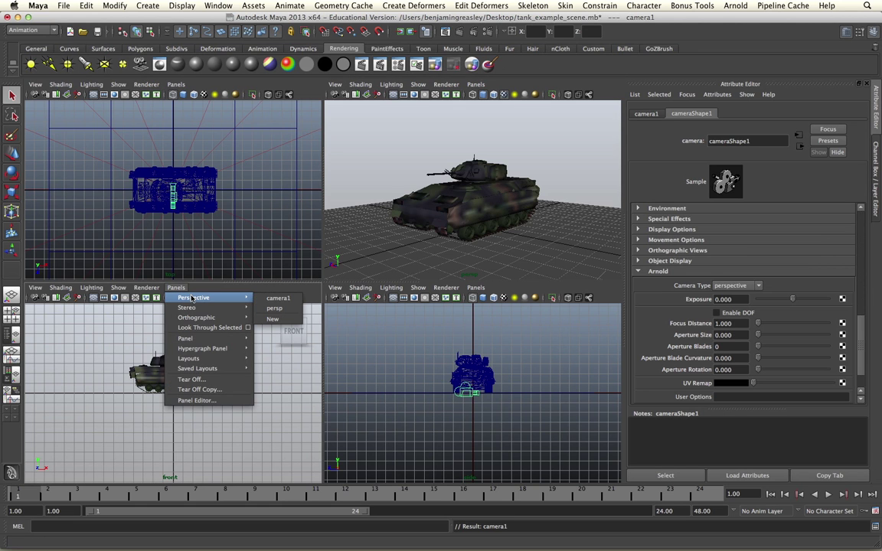
{"action": "left_click", "coordinate": [280, 299]}
Step: Orbit and dolly the new camera to frame the whole tank at a three-quarter angle
{"action": "right_click_drag", "start_coordinate": [258, 409], "coordinate": [128, 418], "text": "alt"}
{"action": "left_click_drag", "start_coordinate": [128, 418], "coordinate": [222, 396], "text": "alt"}
{"action": "right_click_drag", "start_coordinate": [222, 396], "coordinate": [261, 358], "text": "alt"}
{"action": "left_click", "coordinate": [244, 346]}
{"action": "left_click_drag", "start_coordinate": [243, 346], "coordinate": [234, 381], "text": "alt"}
{"action": "left_click", "coordinate": [238, 332]}
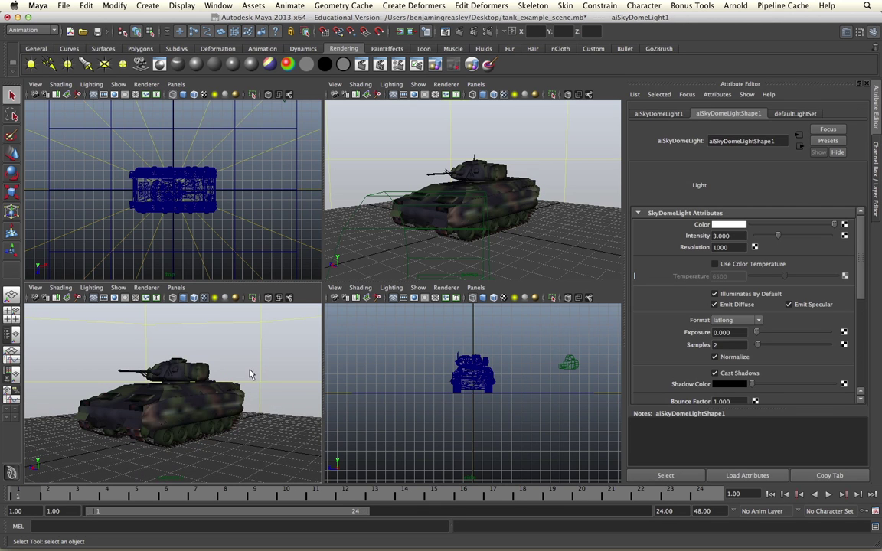
{"action": "right_click_drag", "start_coordinate": [247, 326], "coordinate": [255, 354], "text": "alt"}
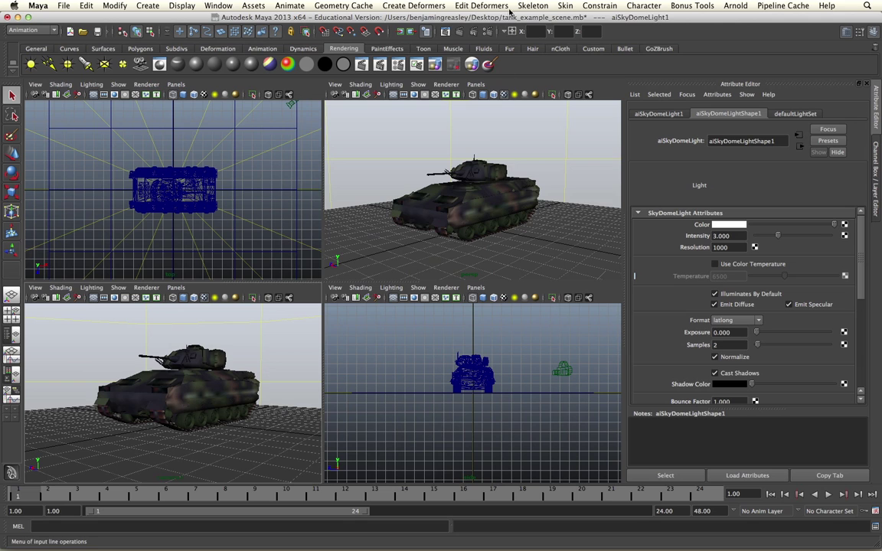
Step: Select the new camera and expand the Arnold section of its shape attributes
{"action": "left_click", "coordinate": [412, 31]}
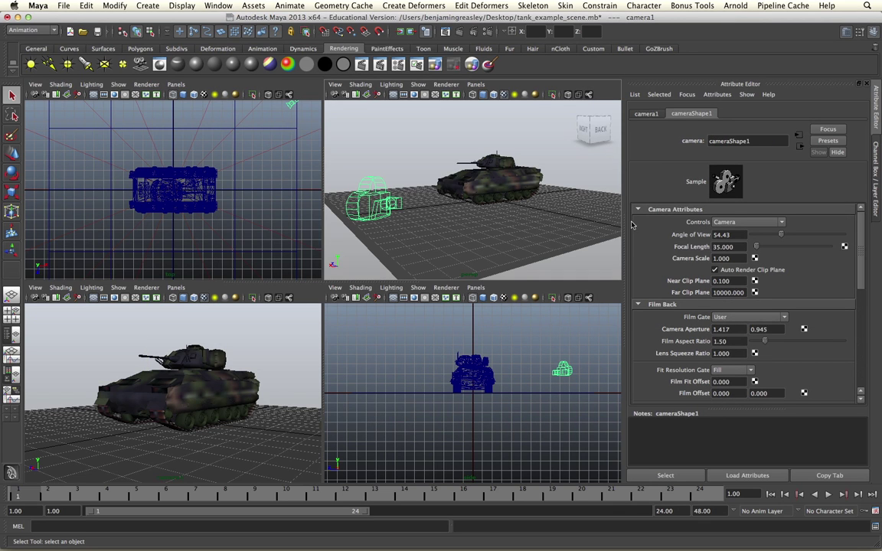
{"action": "scroll", "coordinate": [667, 263], "scroll_direction": "down", "scroll_amount": 10}
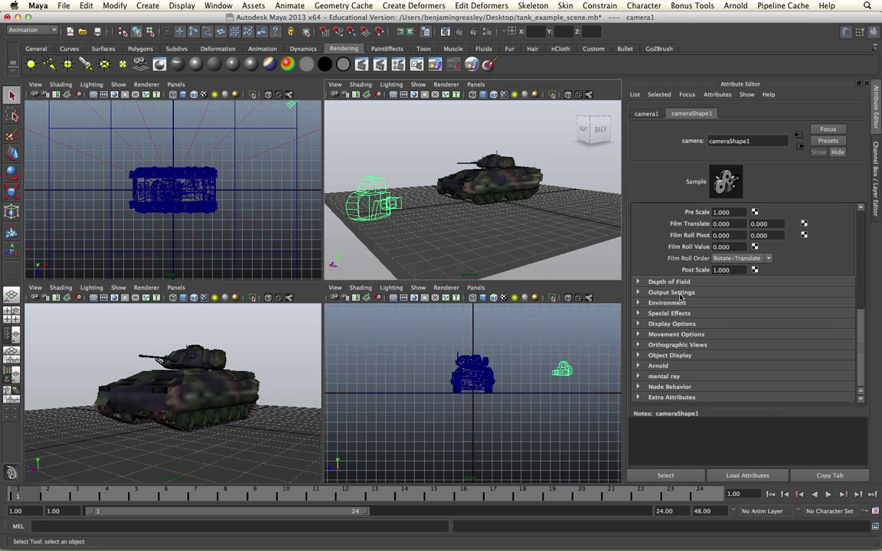
{"action": "left_click", "coordinate": [659, 366]}
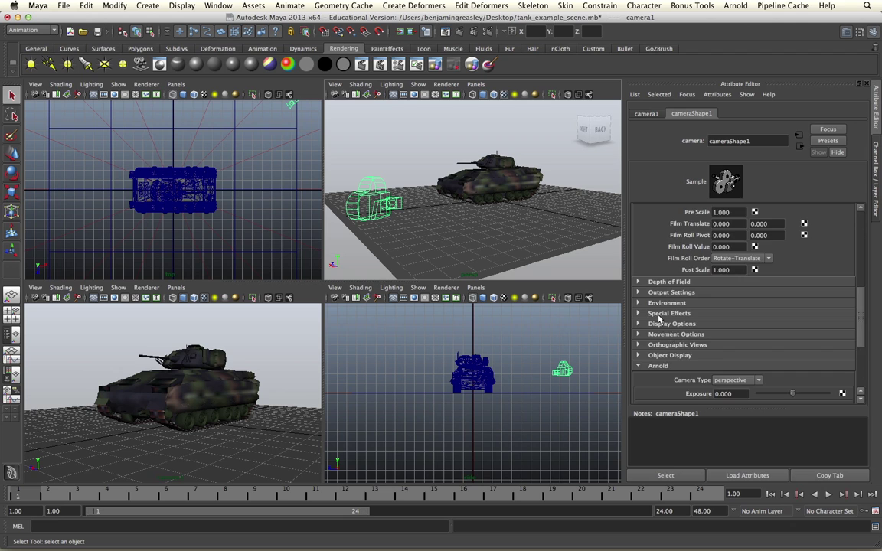
{"action": "scroll", "coordinate": [660, 329], "scroll_direction": "down", "scroll_amount": 5}
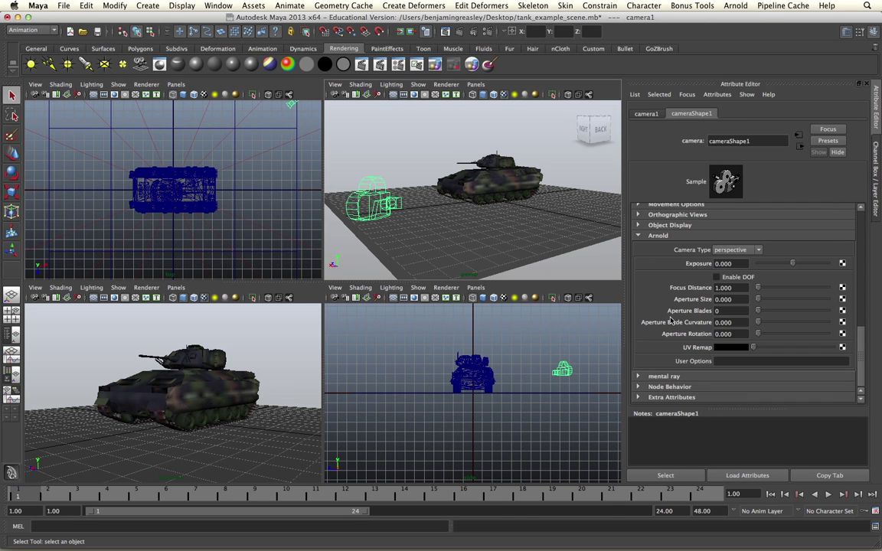
Step: Set the camera's Arnold camera type to cylindrical
{"action": "left_click", "coordinate": [744, 250]}
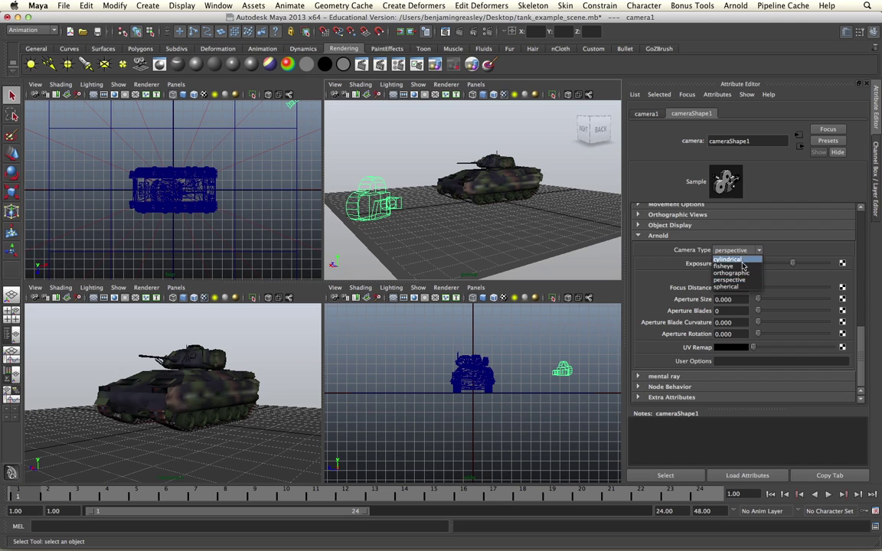
{"action": "left_click", "coordinate": [774, 251]}
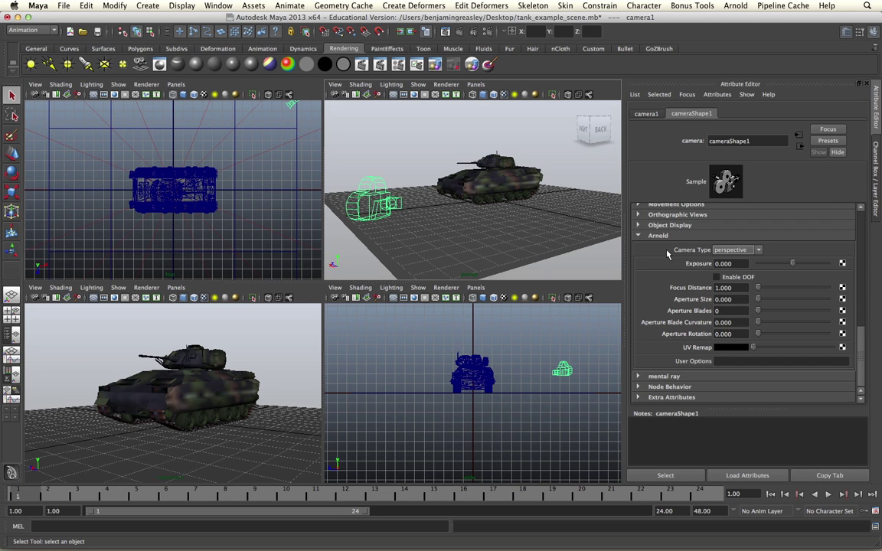
{"action": "left_click", "coordinate": [758, 249]}
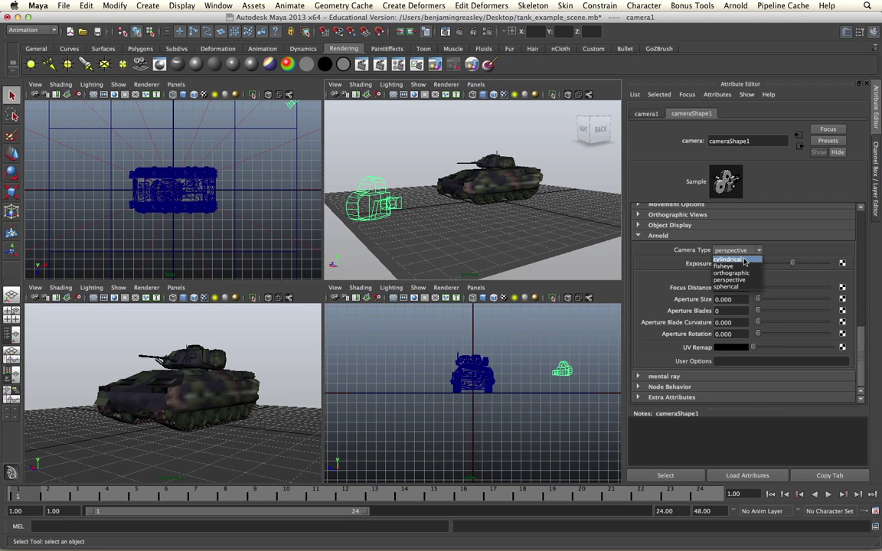
{"action": "left_click", "coordinate": [744, 261]}
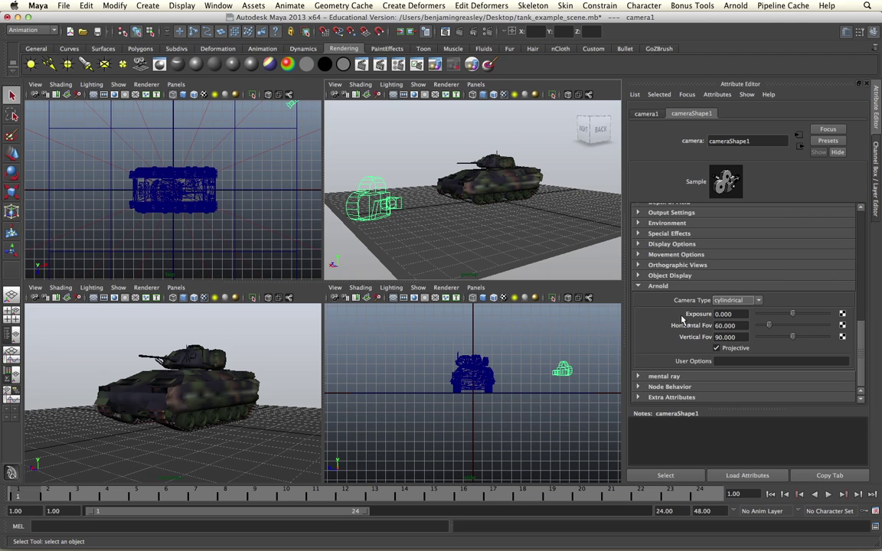
Step: Orbit the camera slightly around the tank, start an IPR render and raise the Horizontal Fov to 360
{"action": "left_click_drag", "start_coordinate": [215, 359], "coordinate": [250, 356], "text": "alt"}
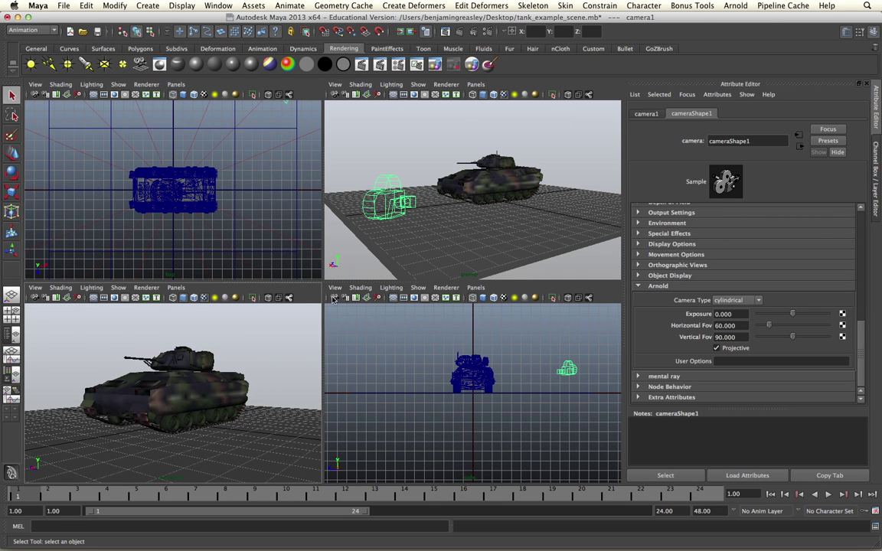
{"action": "left_click", "coordinate": [475, 32]}
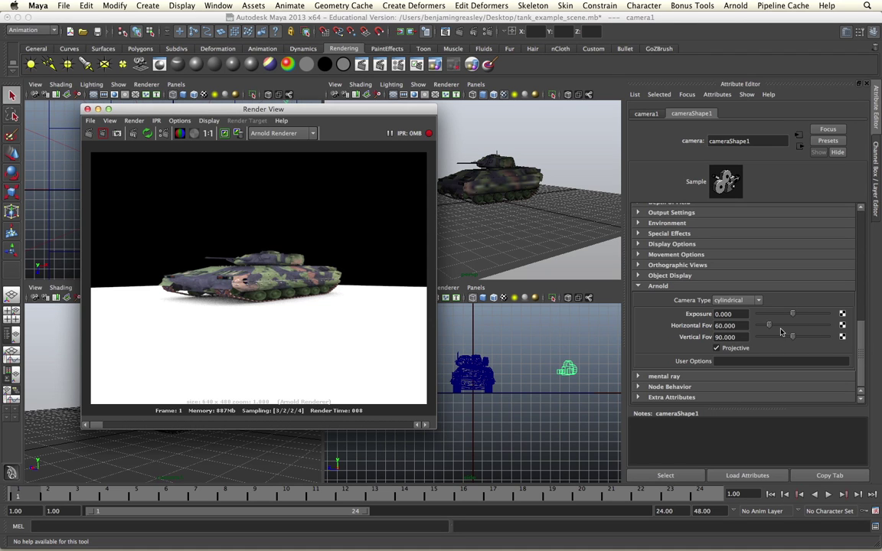
{"action": "left_click_drag", "start_coordinate": [770, 328], "coordinate": [845, 327]}
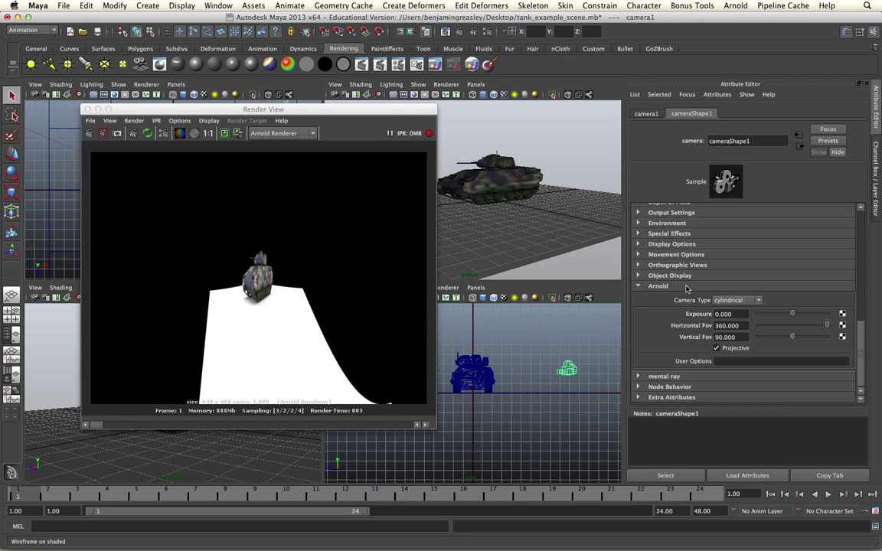
Step: Set the cylindrical camera's Horizontal Fov to 185.455 and Vertical Fov to 102.273, with Projective turned off
{"action": "left_click_drag", "start_coordinate": [796, 340], "coordinate": [814, 337]}
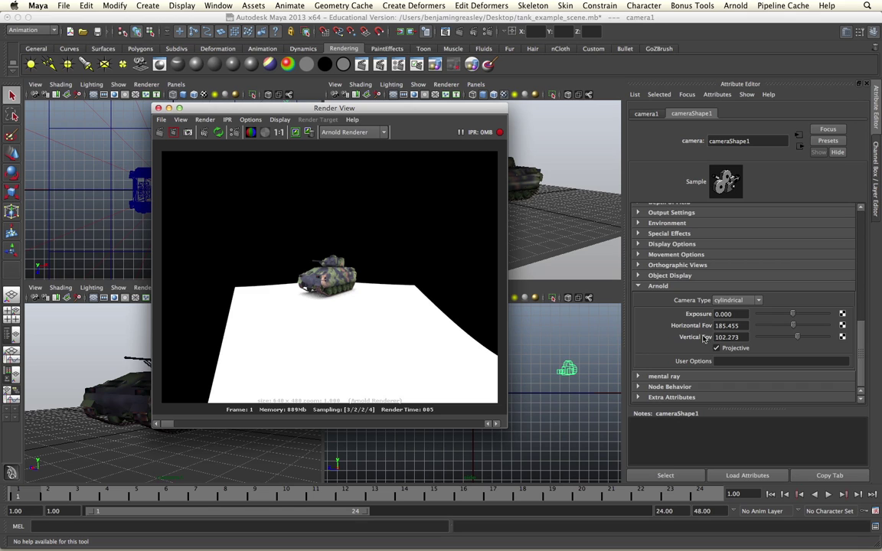
{"action": "left_click", "coordinate": [734, 352]}
{"action": "left_click", "coordinate": [733, 351]}
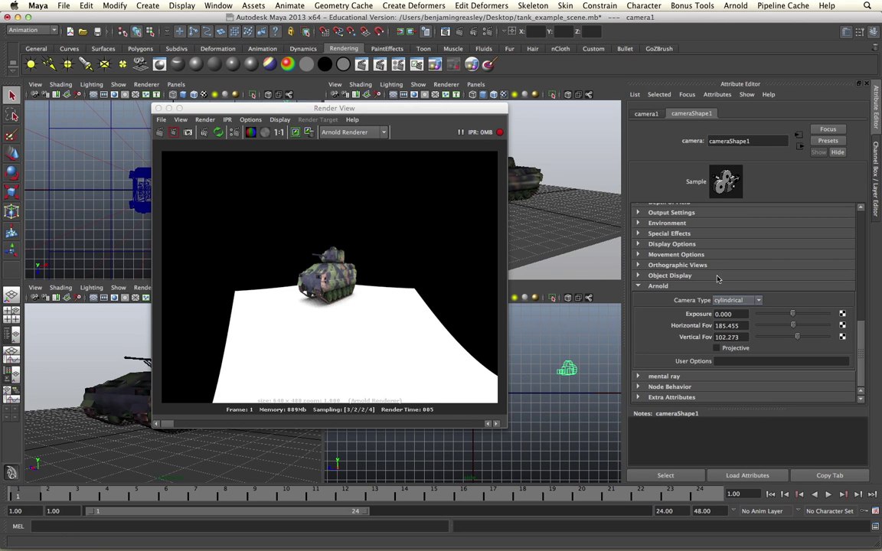
Step: Change the Arnold camera type to fisheye and render the camera view in IPR
{"action": "left_click", "coordinate": [741, 301]}
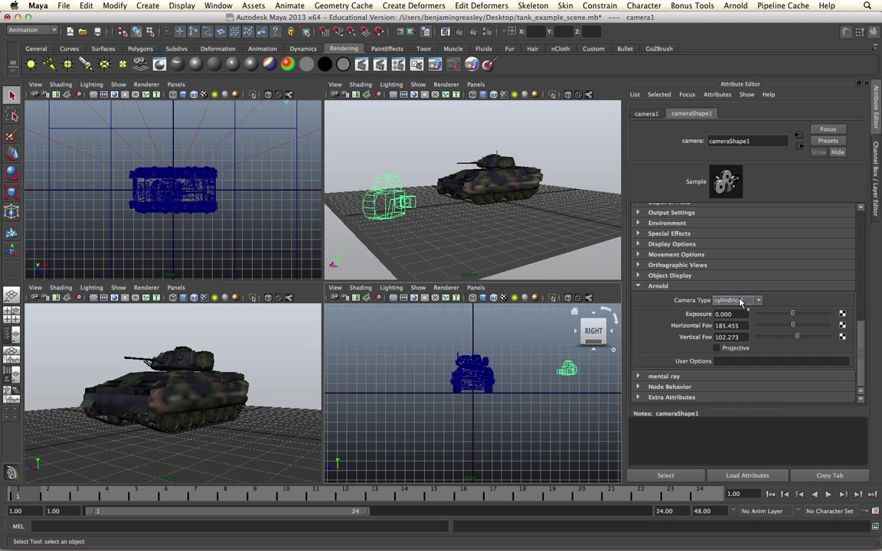
{"action": "left_click", "coordinate": [740, 301]}
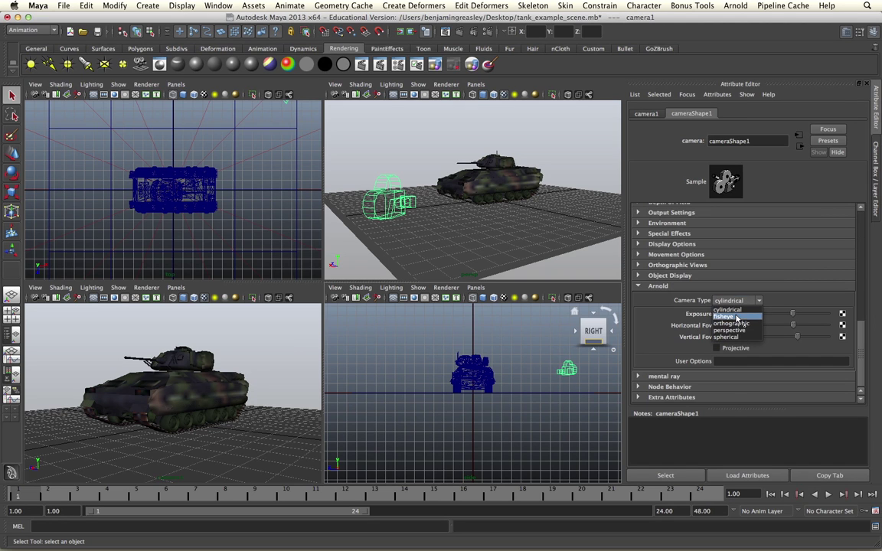
{"action": "left_click", "coordinate": [736, 319]}
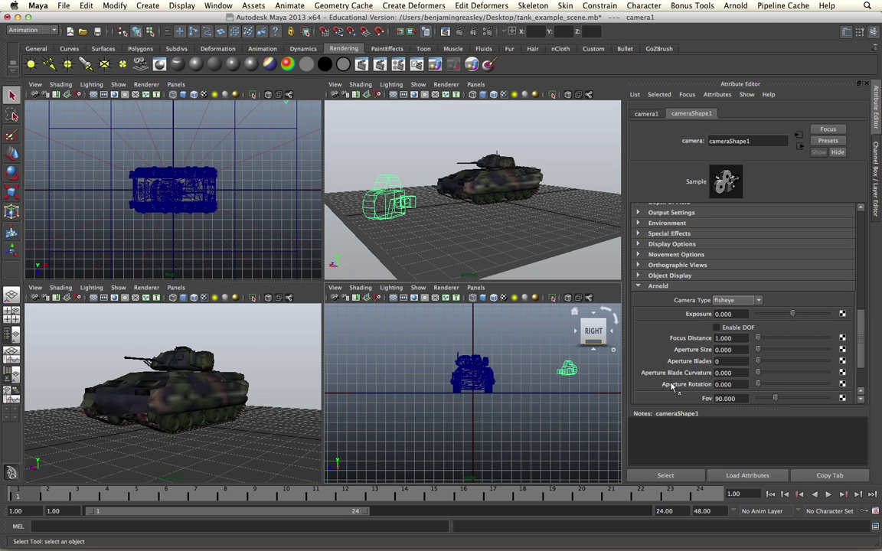
{"action": "left_click", "coordinate": [252, 345]}
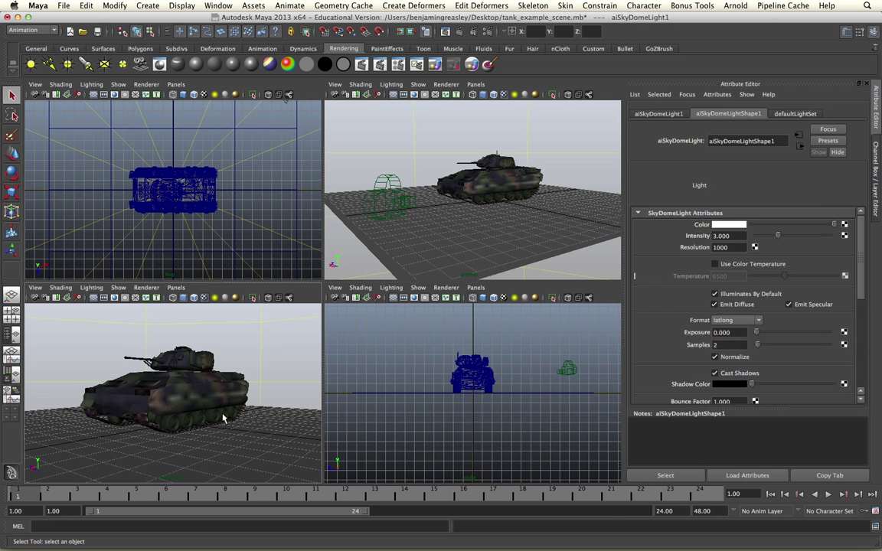
{"action": "left_click", "coordinate": [428, 32]}
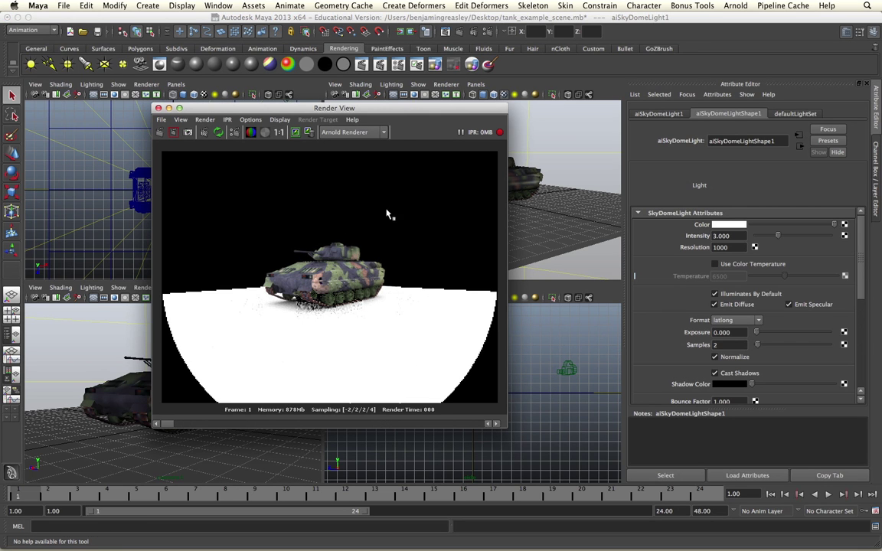
{"action": "left_click_drag", "start_coordinate": [359, 108], "coordinate": [281, 113]}
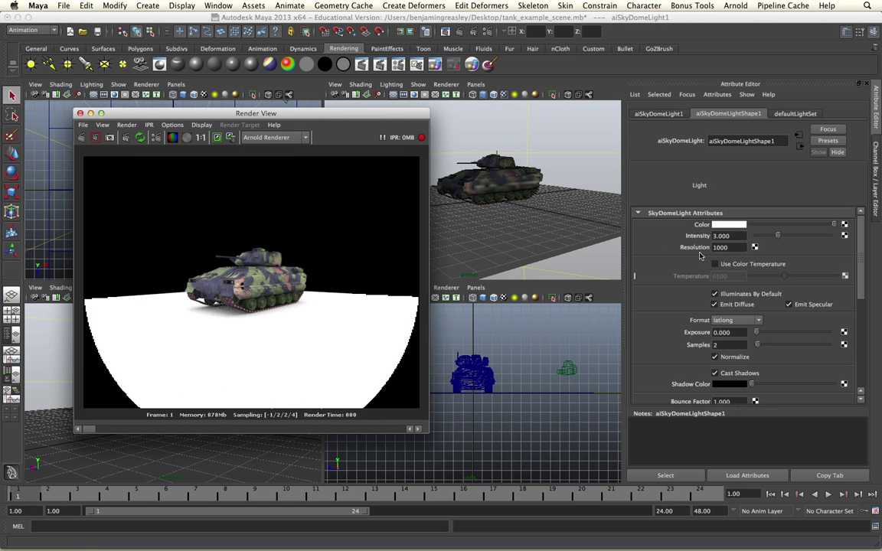
Step: Reselect the camera, turn on Autocrop and set the fisheye Fov to 190.909
{"action": "left_click", "coordinate": [513, 340]}
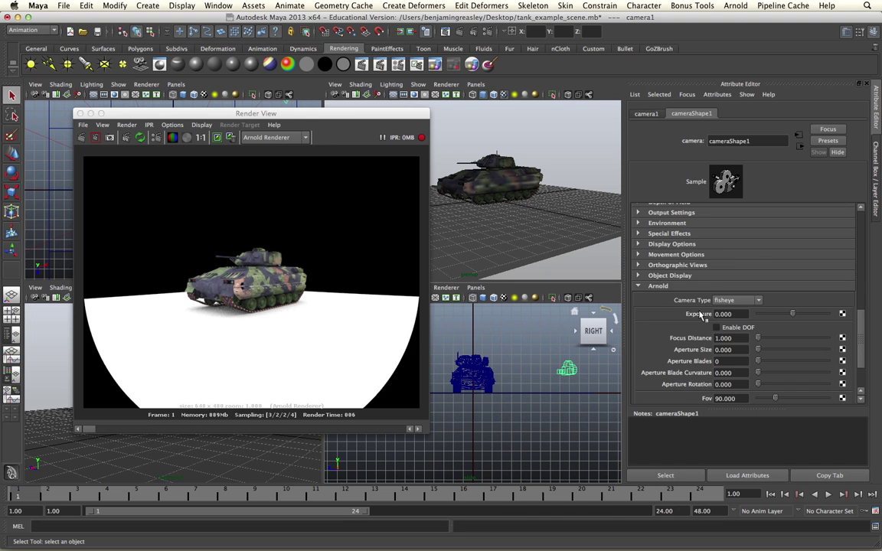
{"action": "scroll", "coordinate": [689, 313], "scroll_direction": "down", "scroll_amount": 2}
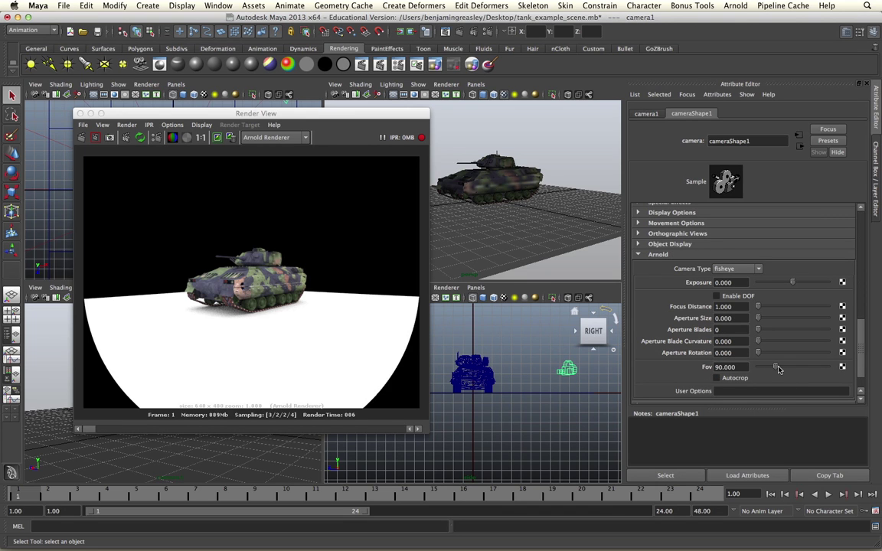
{"action": "left_click_drag", "start_coordinate": [775, 369], "coordinate": [797, 369]}
{"action": "left_click_drag", "start_coordinate": [797, 370], "coordinate": [777, 368]}
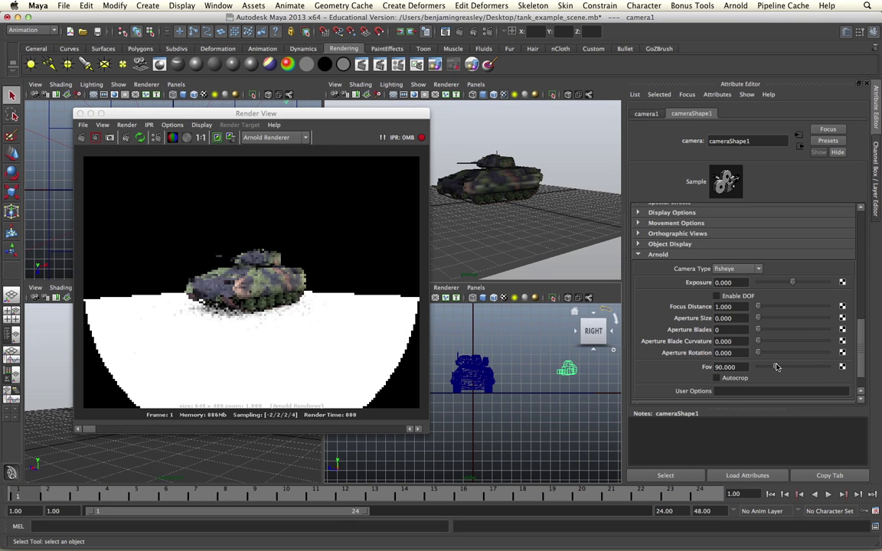
{"action": "left_click", "coordinate": [735, 379]}
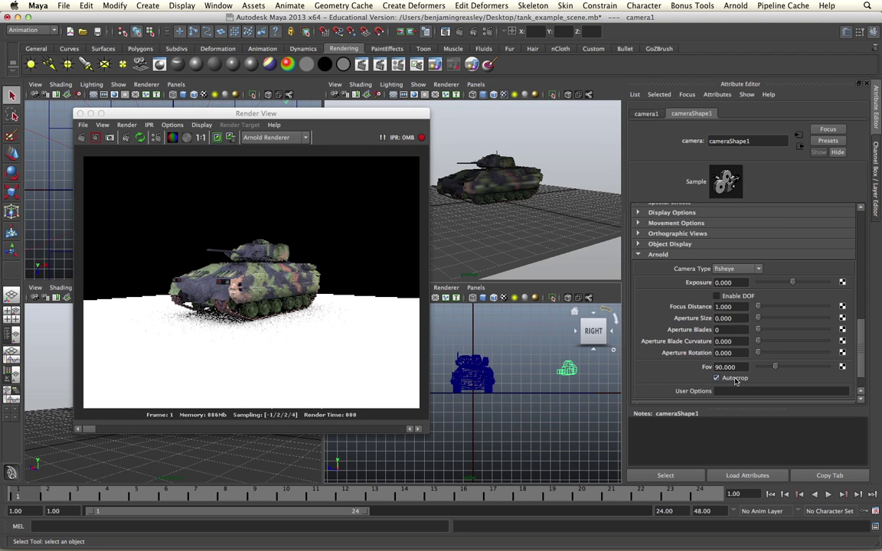
{"action": "left_click_drag", "start_coordinate": [774, 367], "coordinate": [794, 366]}
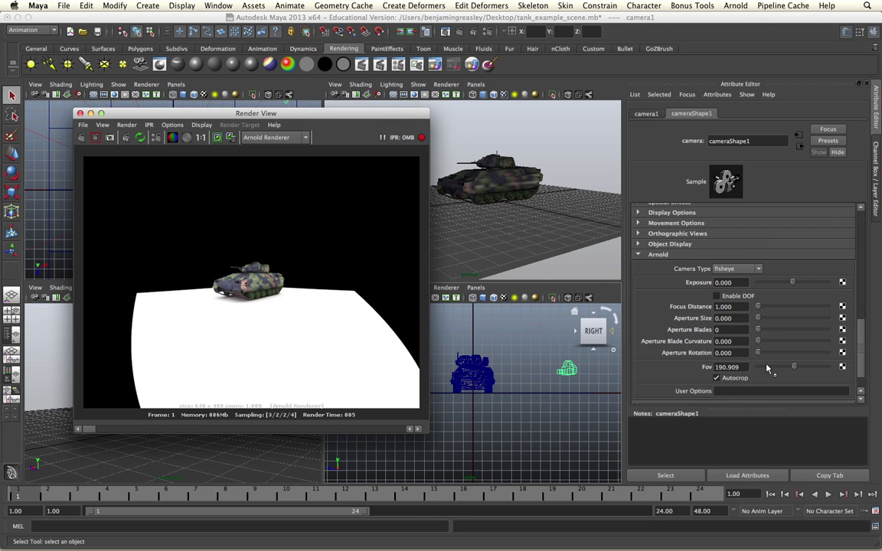
Step: Review the camera's general attributes and change its Arnold camera type to orthographic
{"action": "left_click_drag", "start_coordinate": [368, 113], "coordinate": [538, 35]}
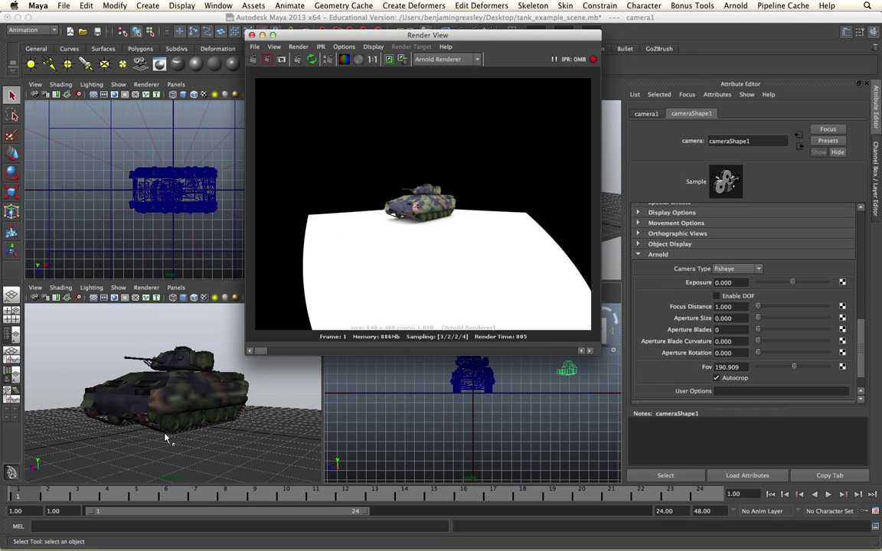
{"action": "scroll", "coordinate": [689, 264], "scroll_direction": "up", "scroll_amount": 8}
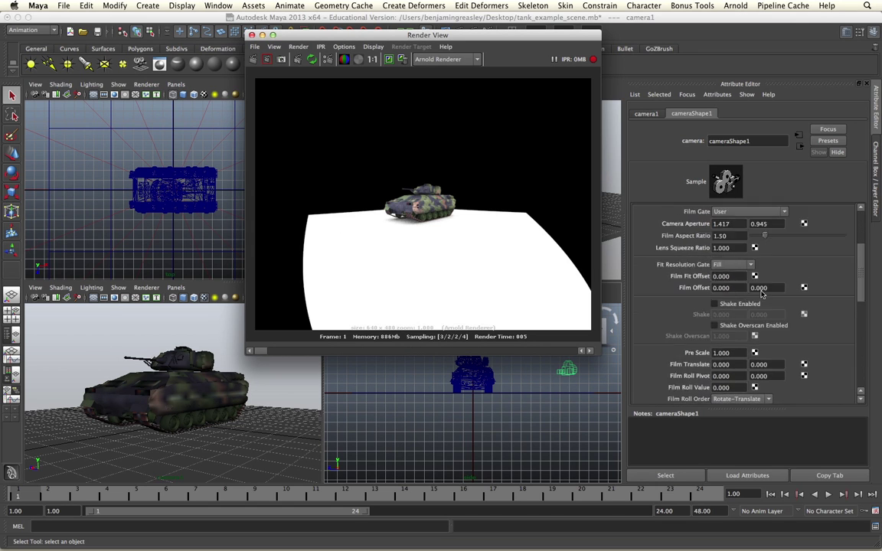
{"action": "scroll", "coordinate": [761, 294], "scroll_direction": "up", "scroll_amount": 3}
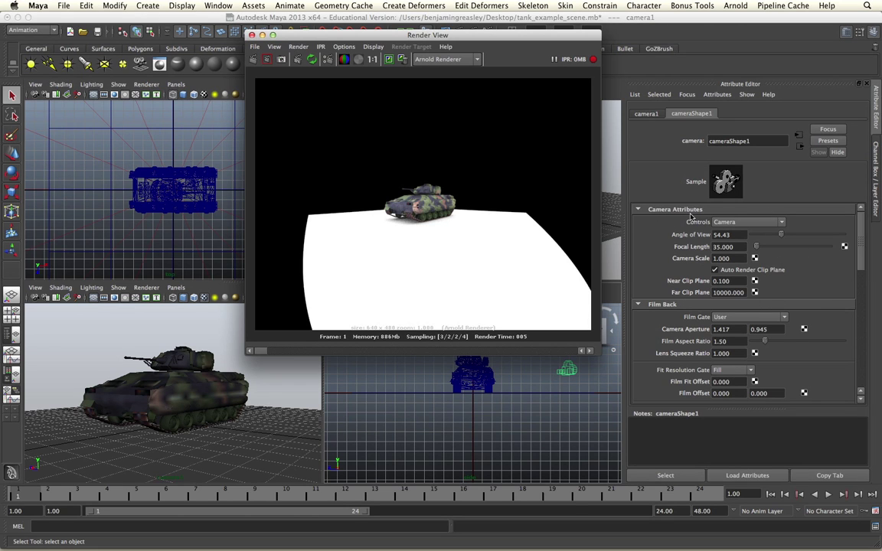
{"action": "scroll", "coordinate": [692, 217], "scroll_direction": "down", "scroll_amount": 15}
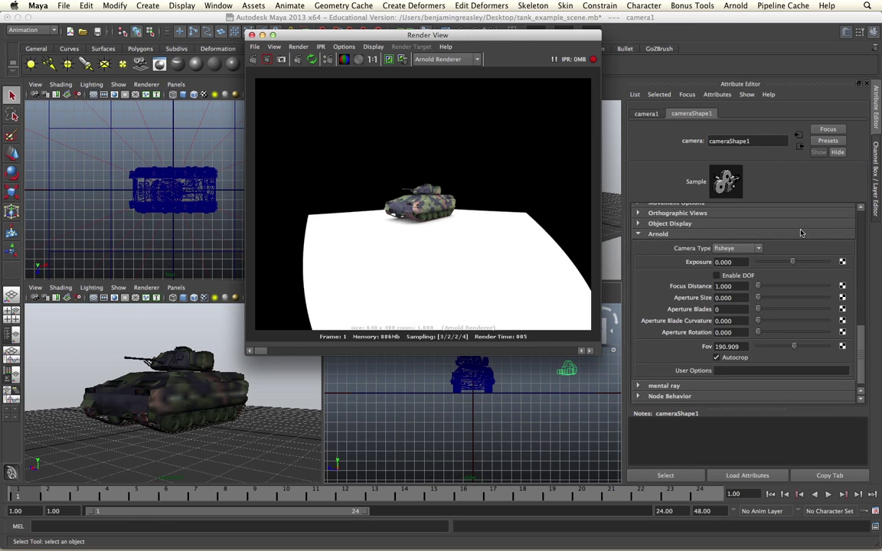
{"action": "left_click_drag", "start_coordinate": [505, 39], "coordinate": [429, 107]}
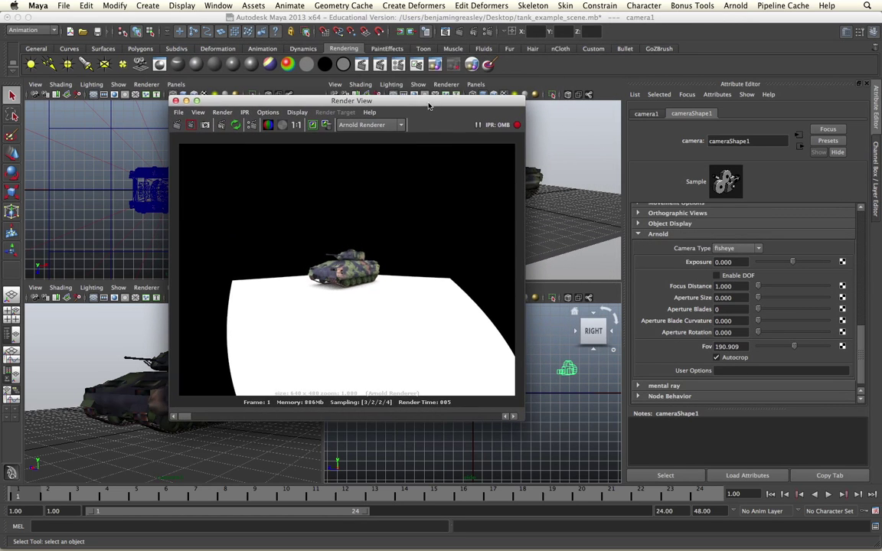
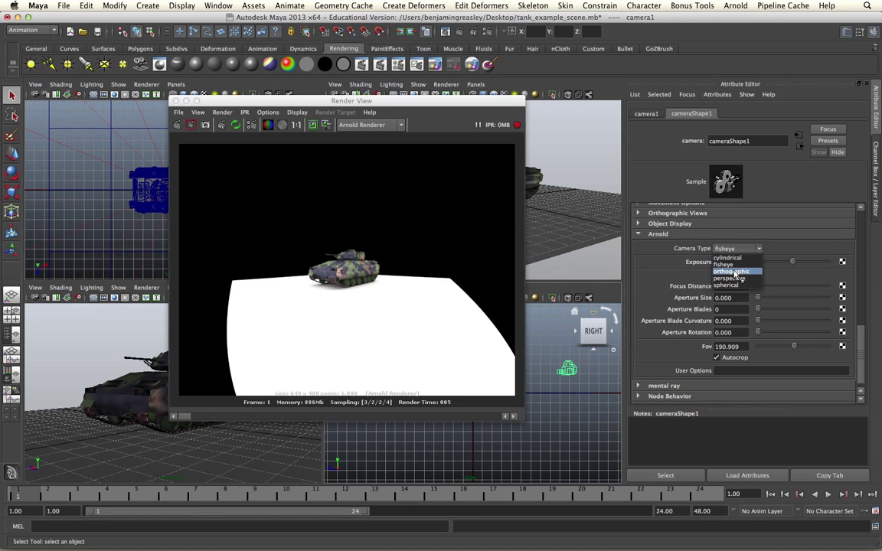
{"action": "left_click", "coordinate": [736, 272]}
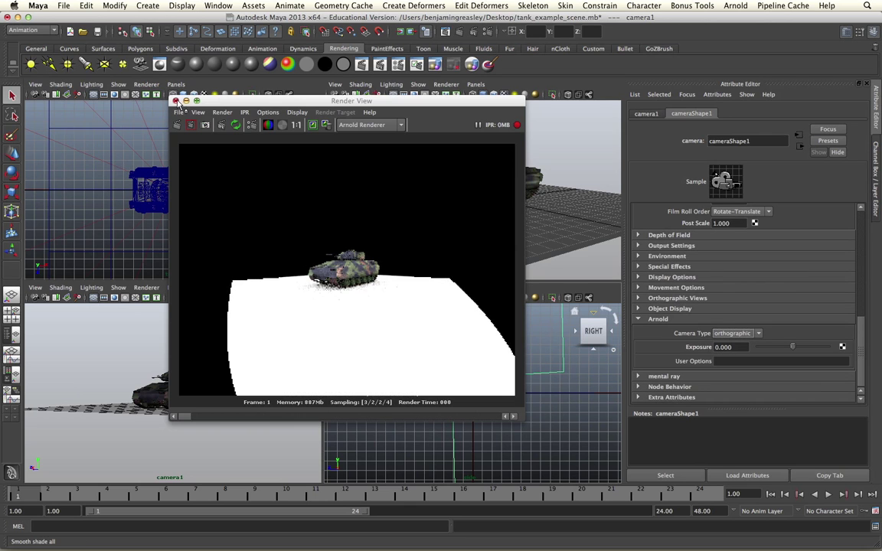
Step: Frame the tank and its ground plane in the orthographic camera view and render it in IPR
{"action": "left_click", "coordinate": [176, 101]}
{"action": "left_click_drag", "start_coordinate": [441, 180], "coordinate": [481, 223], "text": "alt"}
{"action": "left_click_drag", "start_coordinate": [205, 337], "coordinate": [142, 329], "text": "alt"}
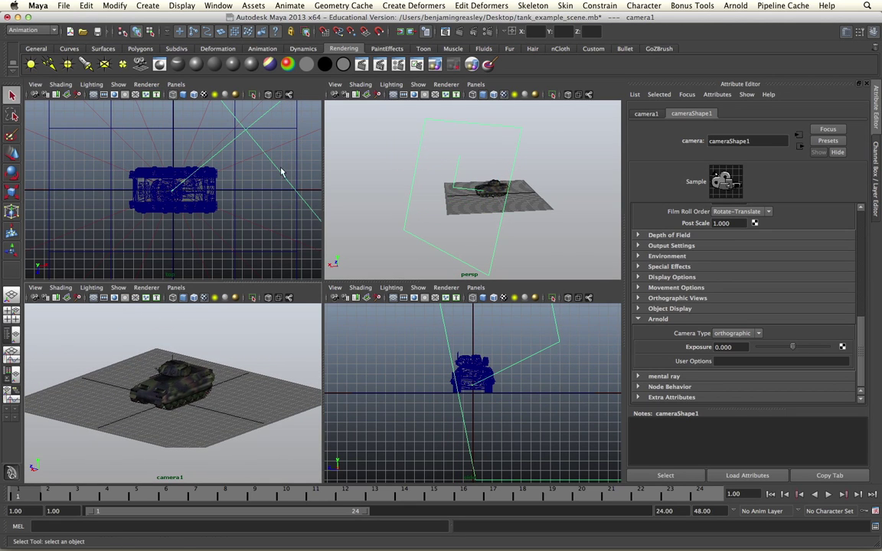
{"action": "left_click", "coordinate": [426, 30]}
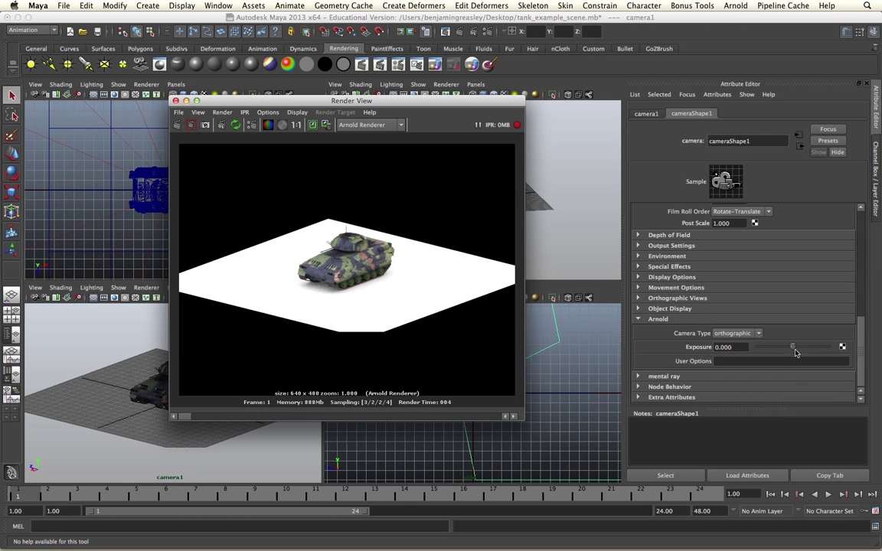
Step: Change the Arnold camera type to spherical, reframe the tank from a lower angle and render the camera view in IPR
{"action": "left_click", "coordinate": [176, 102]}
{"action": "left_click", "coordinate": [733, 334]}
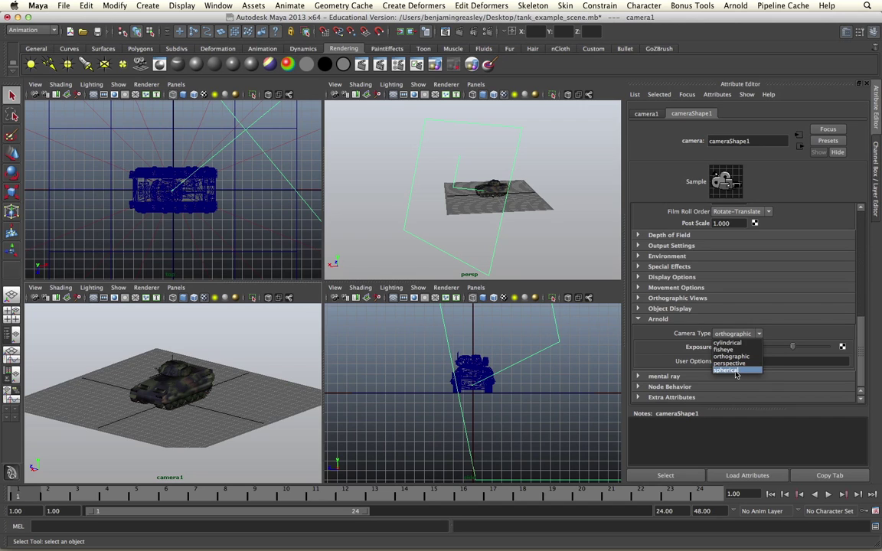
{"action": "left_click", "coordinate": [728, 370]}
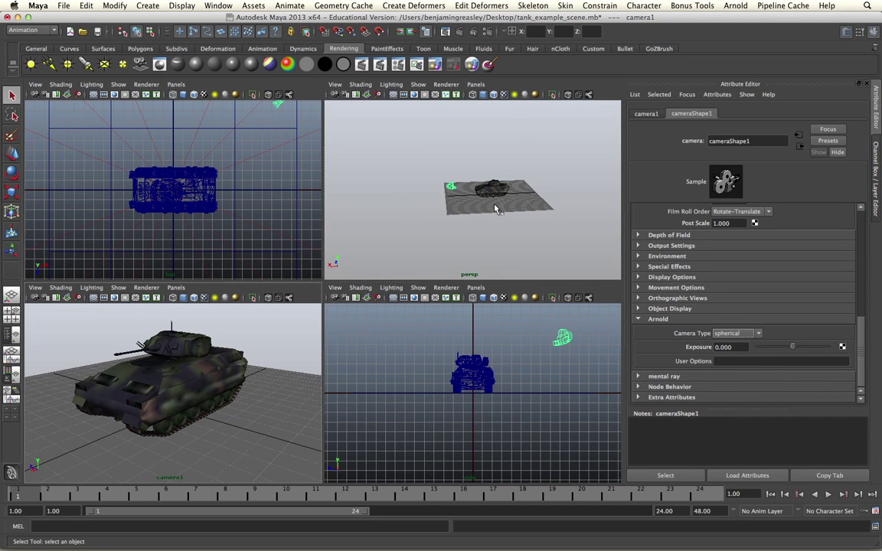
{"action": "right_click_drag", "start_coordinate": [502, 207], "coordinate": [533, 197], "text": "alt"}
{"action": "left_click_drag", "start_coordinate": [534, 197], "coordinate": [495, 194], "text": "alt"}
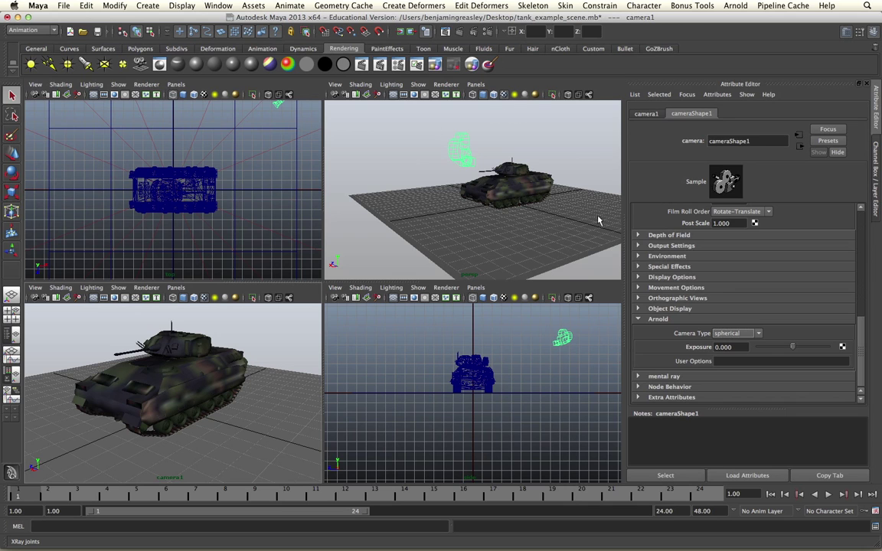
{"action": "left_click_drag", "start_coordinate": [520, 218], "coordinate": [532, 224], "text": "alt"}
{"action": "left_click_drag", "start_coordinate": [249, 378], "coordinate": [205, 324], "text": "alt"}
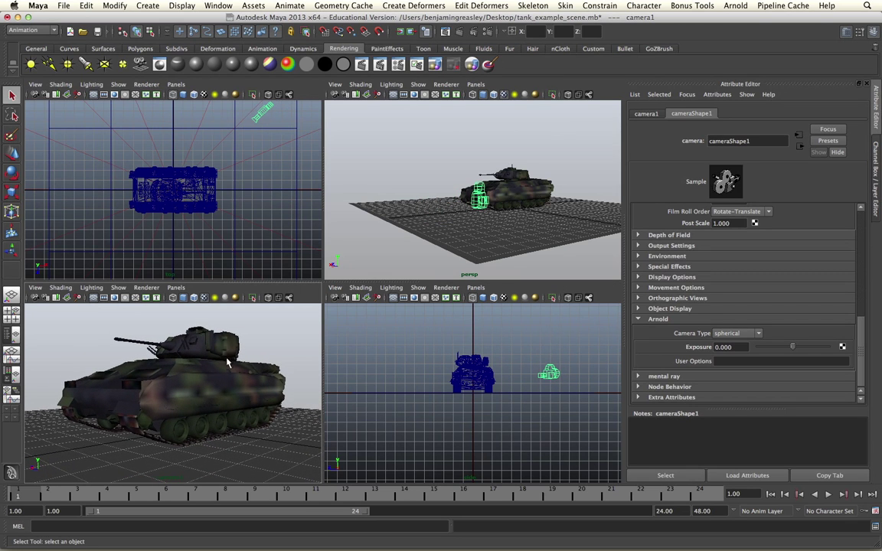
{"action": "left_click", "coordinate": [474, 34]}
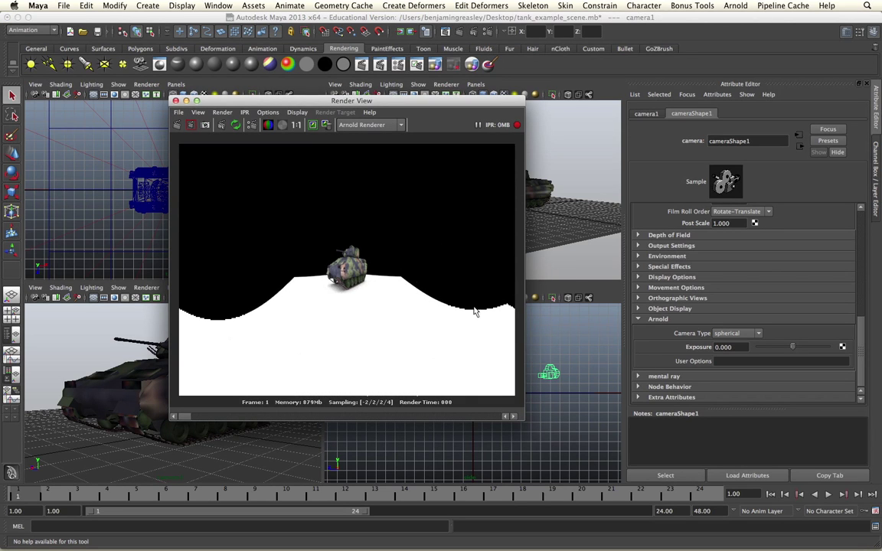
{"action": "left_click_drag", "start_coordinate": [442, 105], "coordinate": [400, 132]}
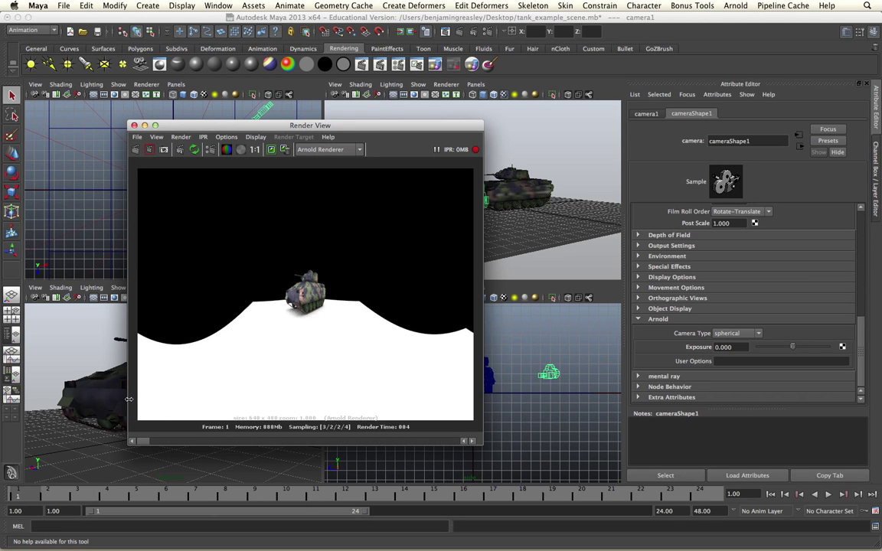
Step: Change the Arnold camera type to perspective, reframe the tank slightly farther away and render the camera view in IPR
{"action": "left_click", "coordinate": [134, 125]}
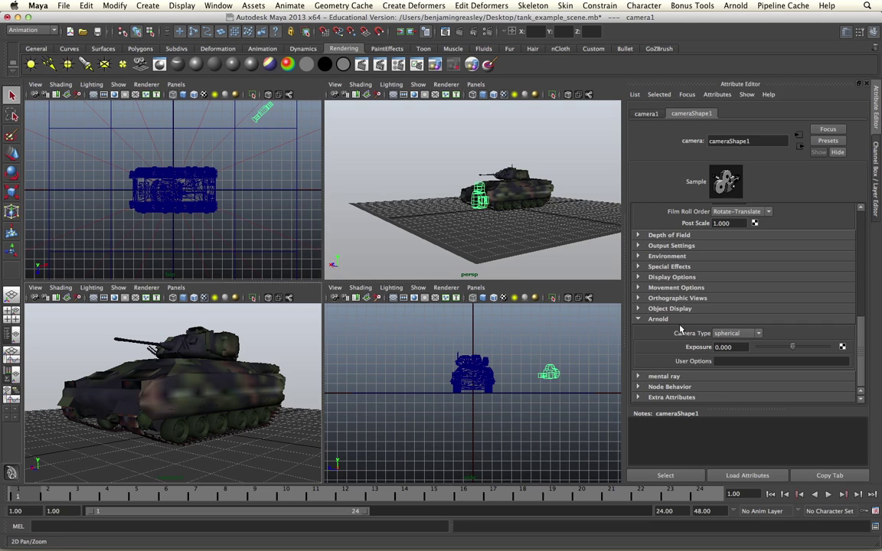
{"action": "left_click", "coordinate": [726, 334]}
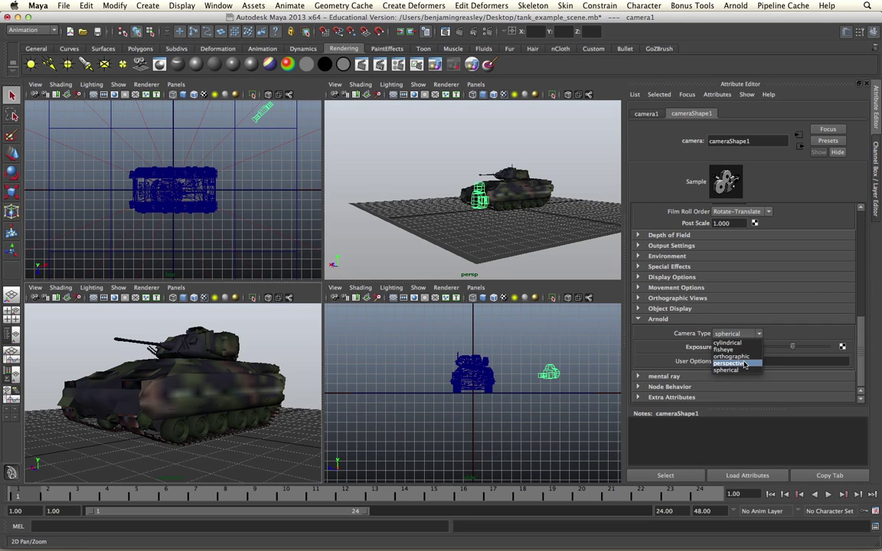
{"action": "left_click", "coordinate": [744, 363]}
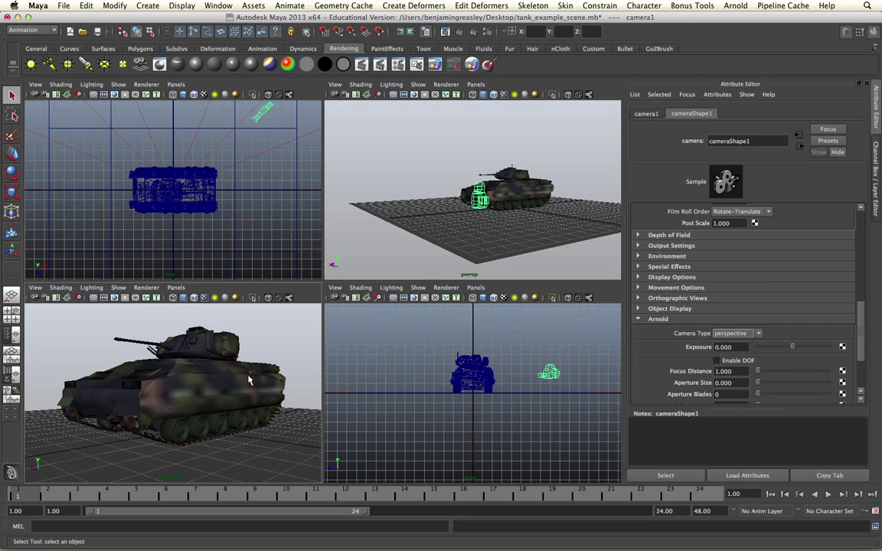
{"action": "right_click_drag", "start_coordinate": [230, 348], "coordinate": [249, 371], "text": "alt"}
{"action": "left_click_drag", "start_coordinate": [249, 371], "coordinate": [246, 375], "text": "alt"}
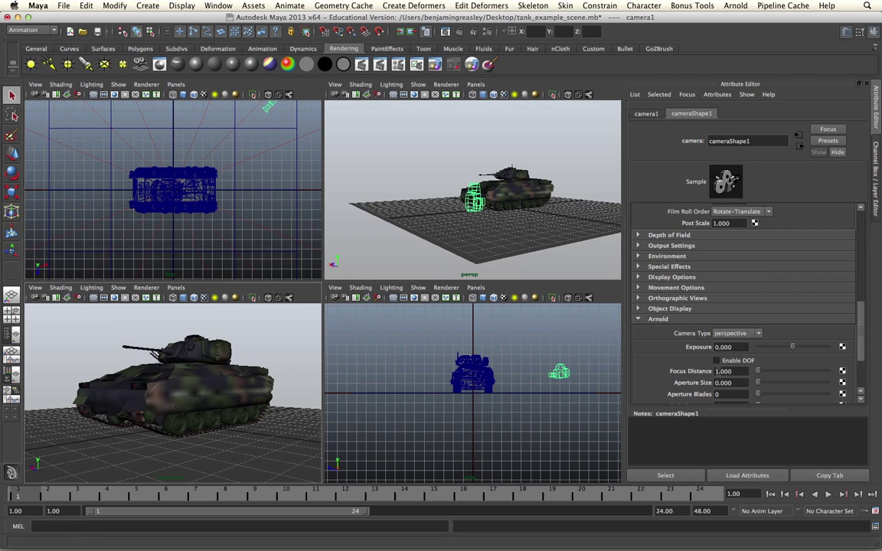
{"action": "left_click_drag", "start_coordinate": [197, 339], "coordinate": [366, 416], "text": "alt"}
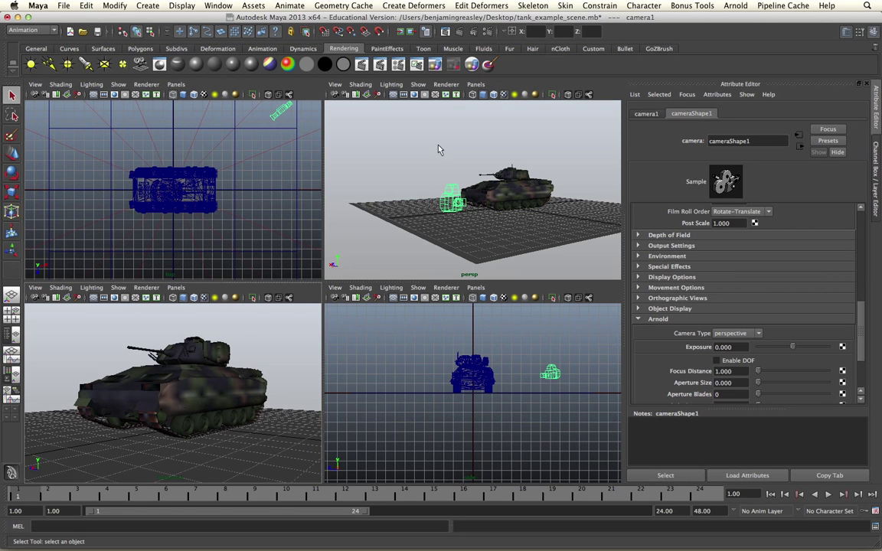
{"action": "left_click", "coordinate": [408, 61]}
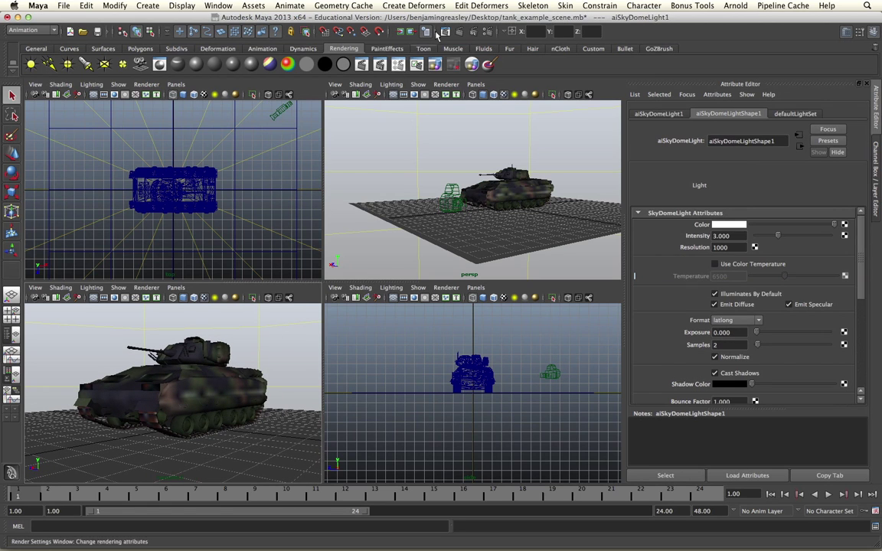
{"action": "left_click", "coordinate": [474, 32]}
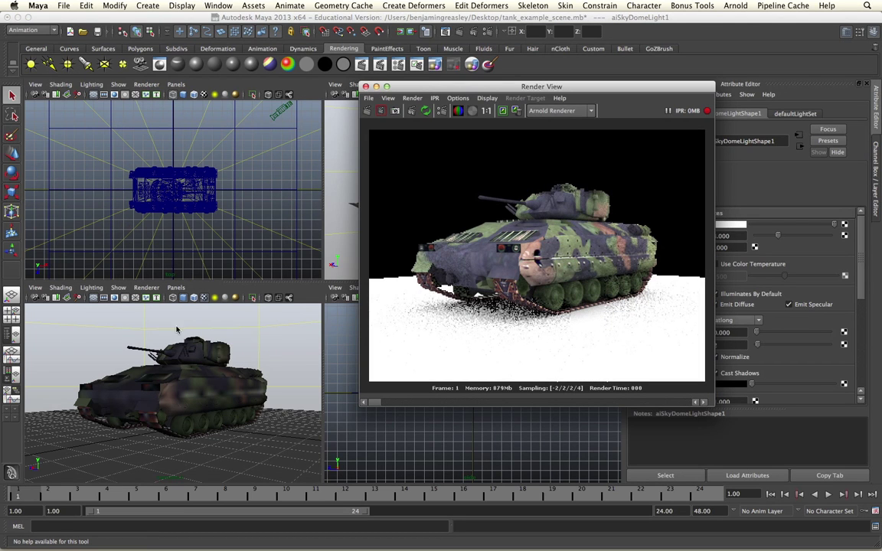
{"action": "left_click_drag", "start_coordinate": [627, 88], "coordinate": [448, 34]}
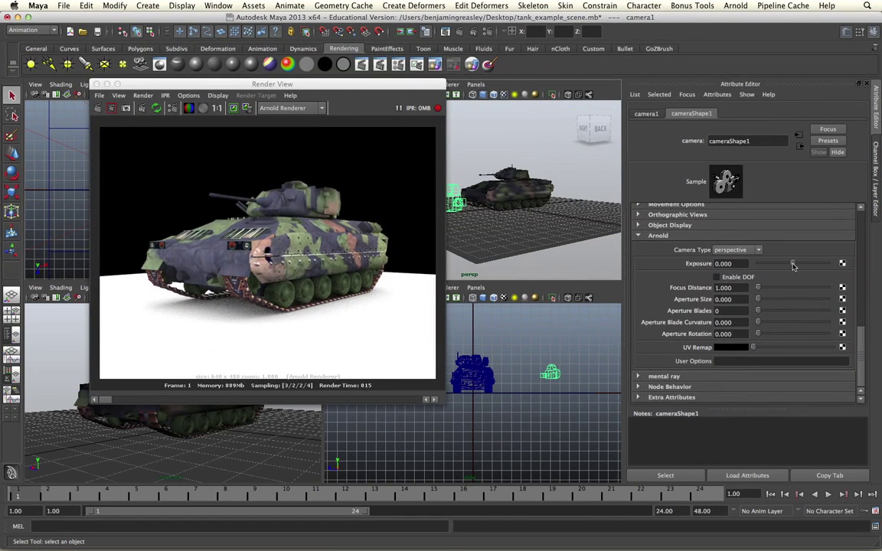
Step: Test the camera's Exposure at 3.333 and -1.439 in the live render, and reset it to 0
{"action": "left_click_drag", "start_coordinate": [793, 266], "coordinate": [817, 265]}
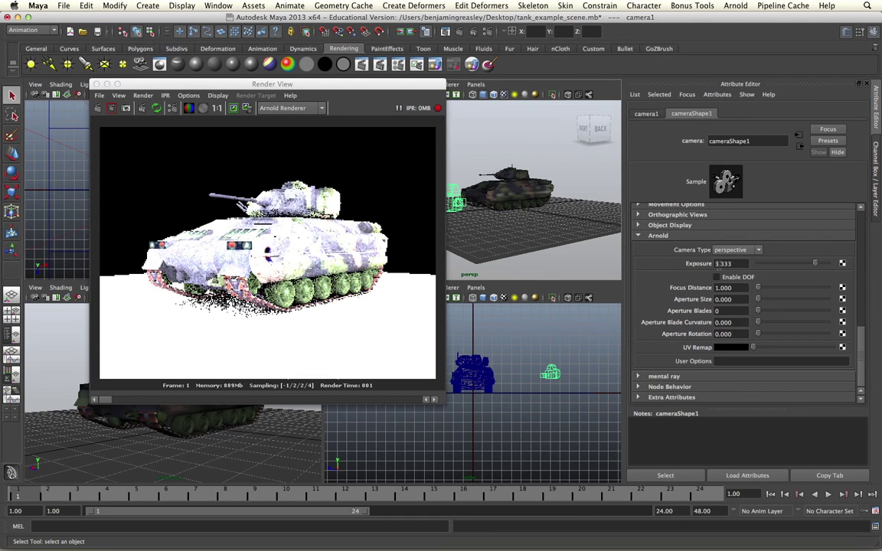
{"action": "left_click", "coordinate": [723, 263]}
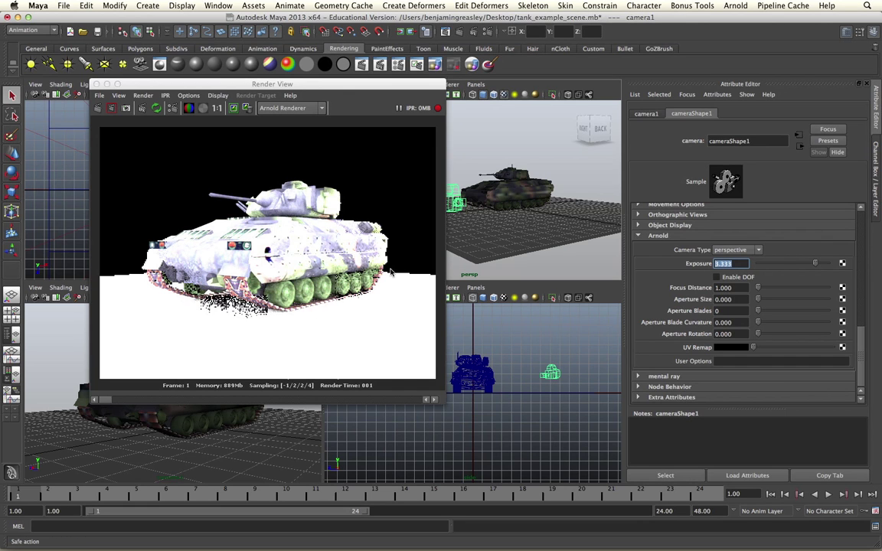
{"action": "left_click_drag", "start_coordinate": [813, 264], "coordinate": [781, 264]}
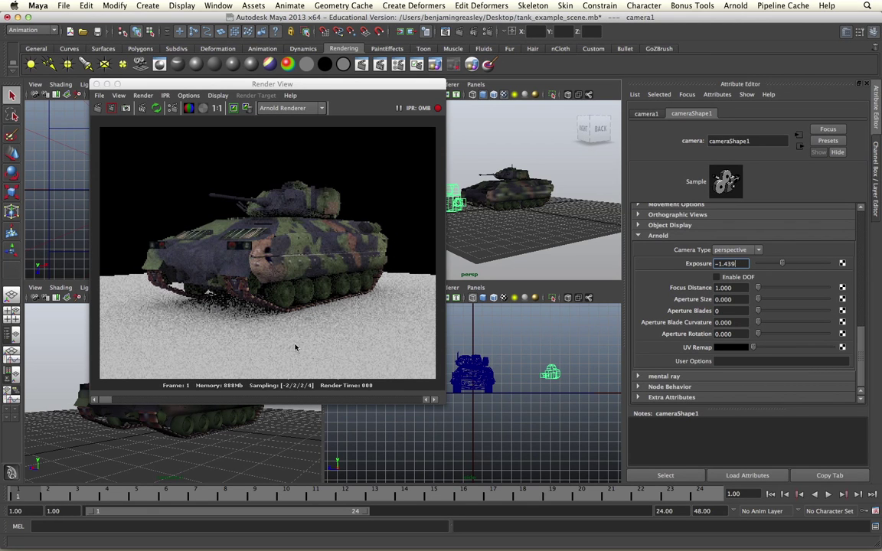
{"action": "left_click", "coordinate": [679, 265]}
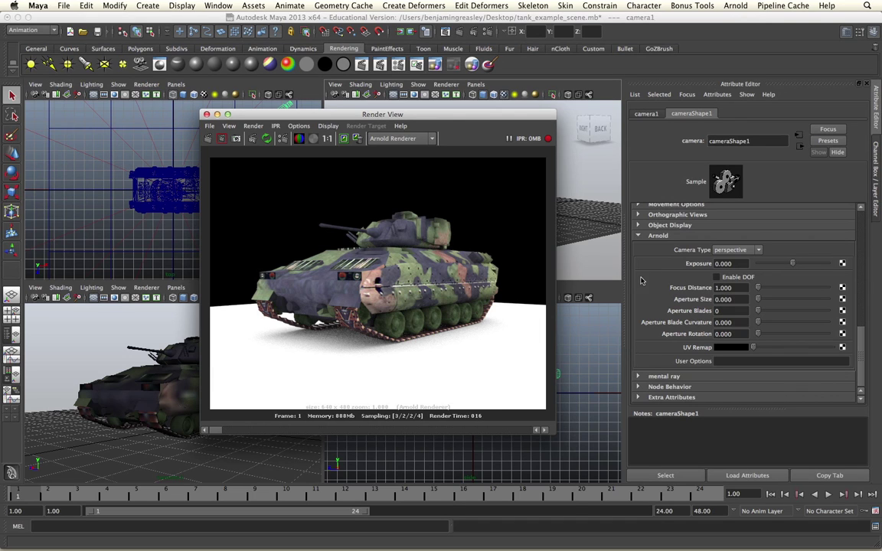
Step: Enable DOF on the camera with an Aperture Size of 0.1 and a Focus Distance of 10
{"action": "left_click", "coordinate": [738, 278]}
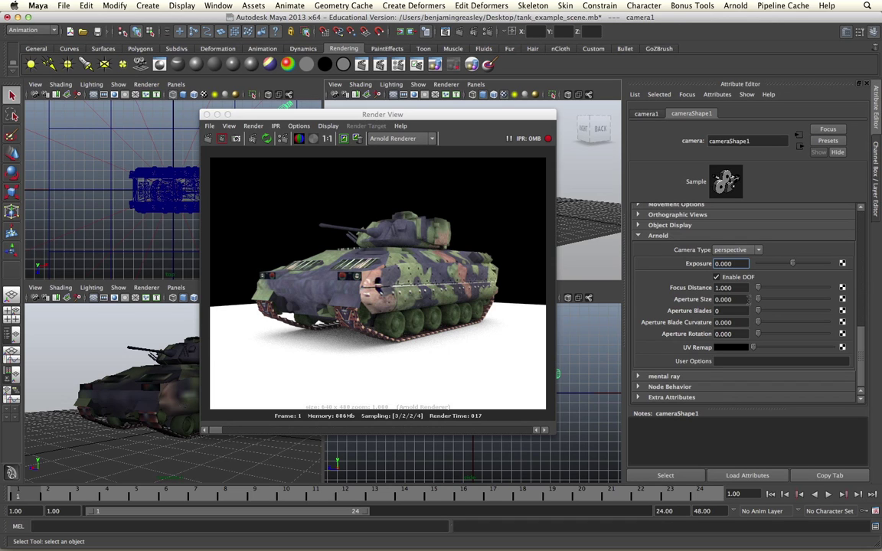
{"action": "left_click", "coordinate": [736, 299]}
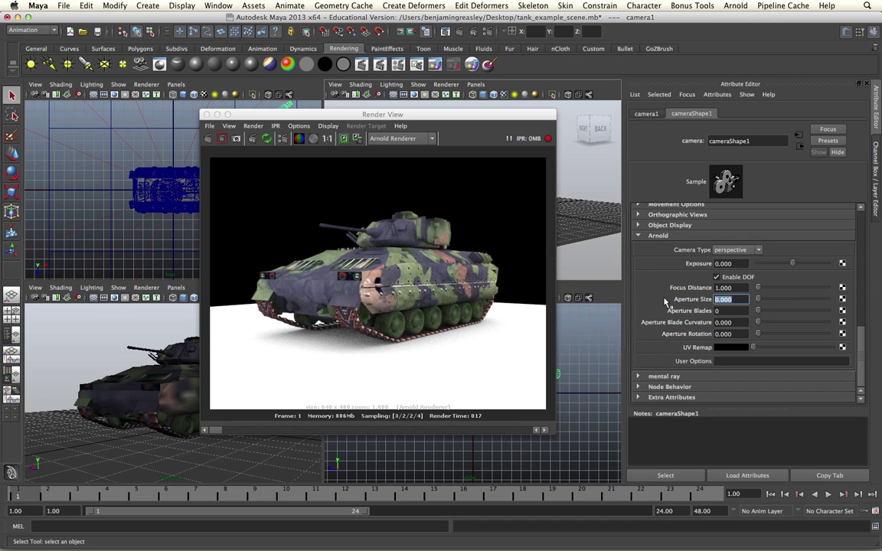
{"action": "type", "text": "0.1"}
{"action": "key", "text": "Return"}
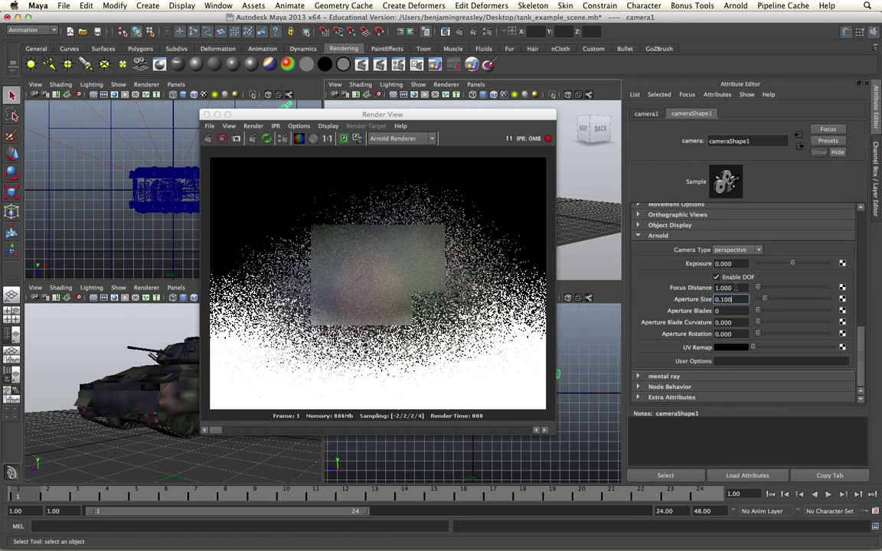
{"action": "double_click", "coordinate": [726, 288]}
{"action": "type", "text": "10"}
{"action": "key", "text": "Return"}
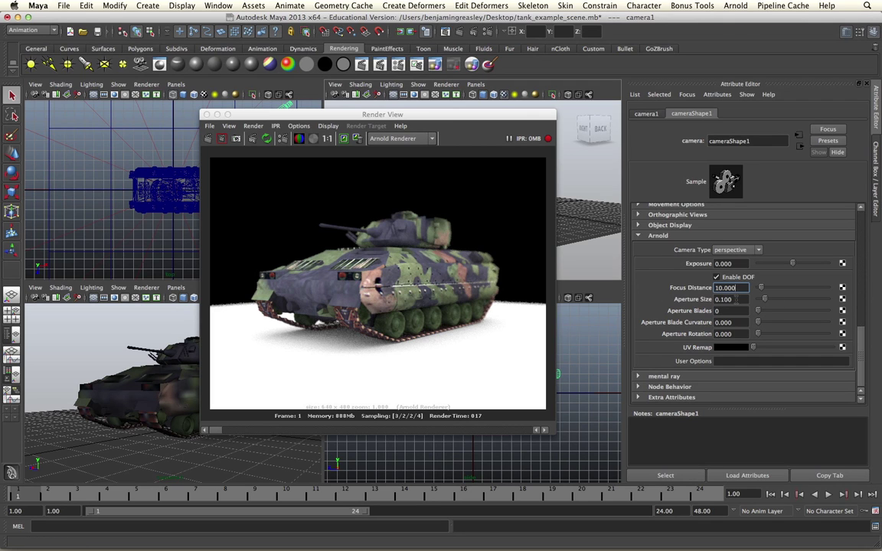
Step: Strengthen the depth-of-field blur by trying an Aperture Size of 0.2 and settling on 0.5
{"action": "double_click", "coordinate": [739, 299]}
{"action": "type", "text": "0.2"}
{"action": "key", "text": "Return"}
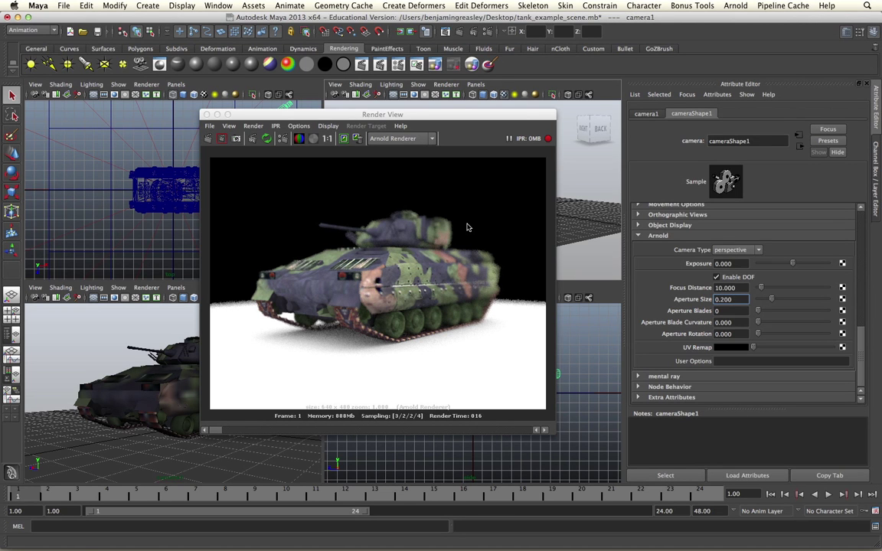
{"action": "type", "text": "0.5"}
{"action": "key", "text": "Return"}
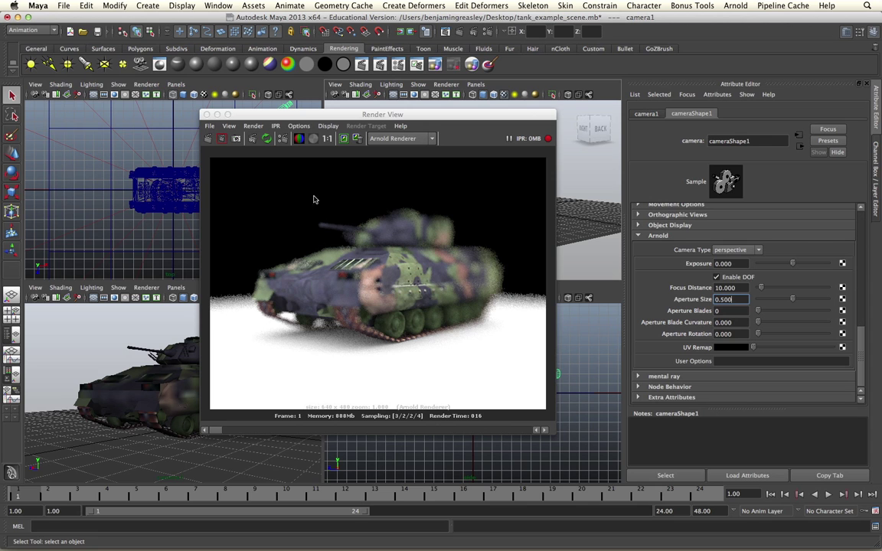
Step: Raise the Arnold AA Samples to 6 in the render settings and render the tank again
{"action": "left_click", "coordinate": [207, 114]}
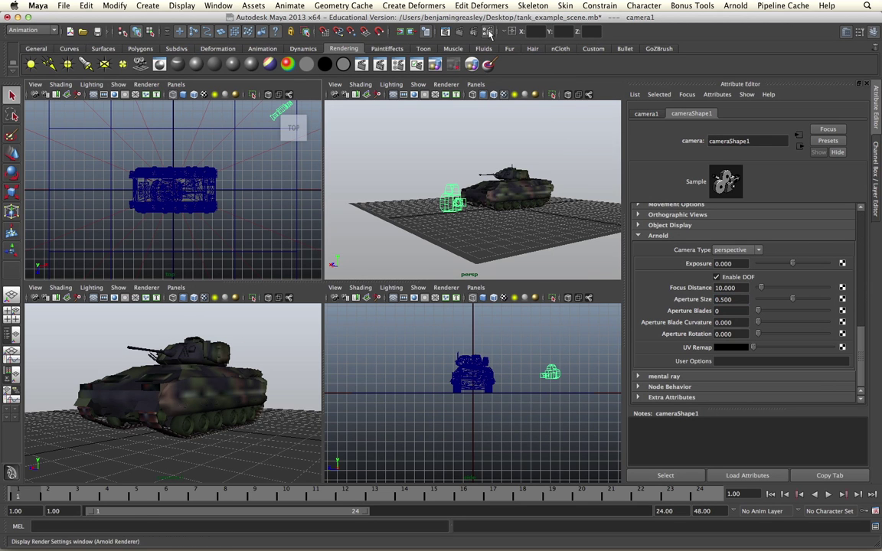
{"action": "left_click", "coordinate": [439, 30]}
{"action": "left_click_drag", "start_coordinate": [520, 25], "coordinate": [464, 26]}
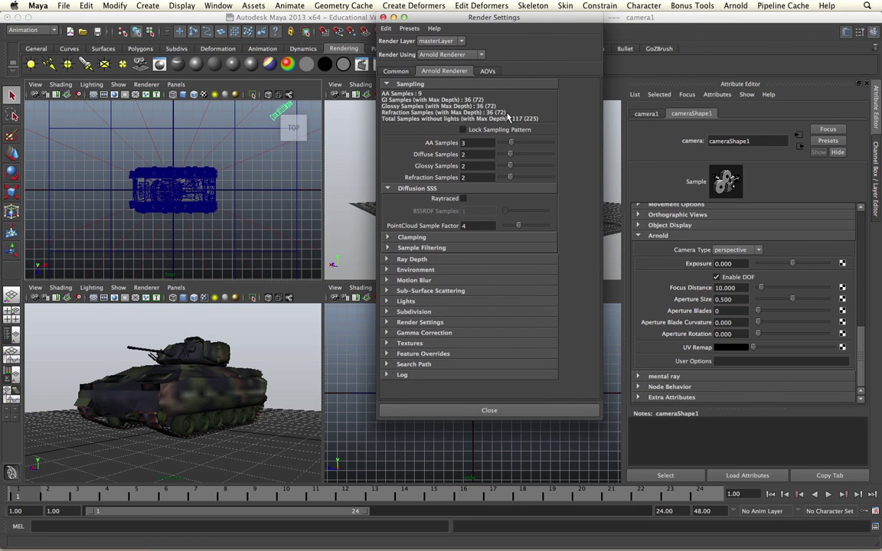
{"action": "left_click_drag", "start_coordinate": [512, 144], "coordinate": [528, 144]}
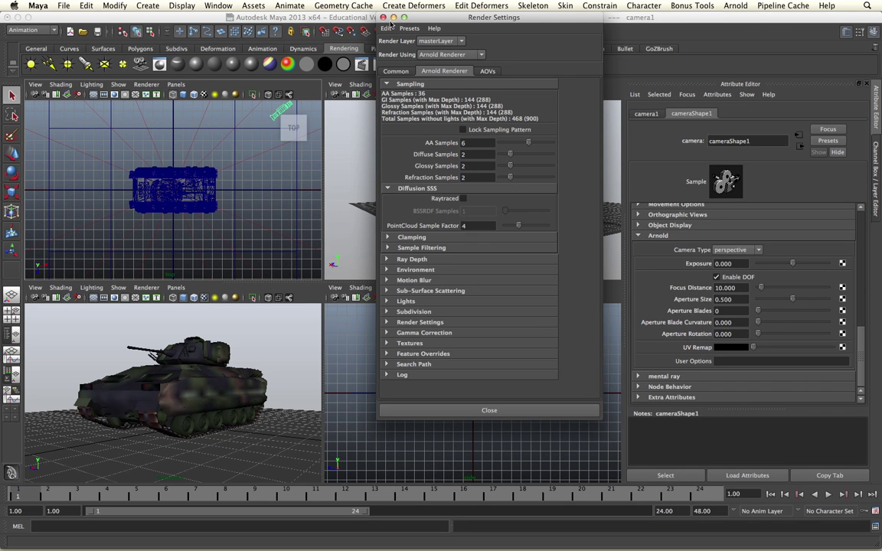
{"action": "left_click", "coordinate": [383, 17]}
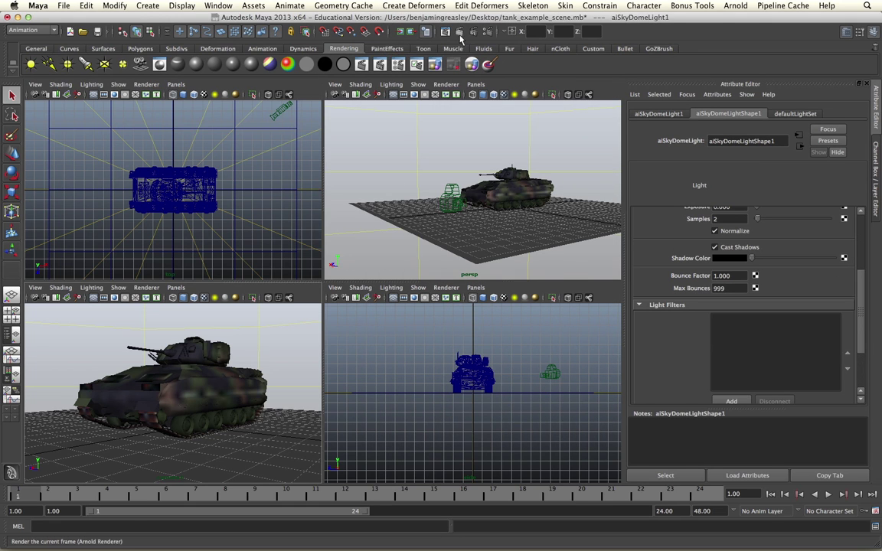
{"action": "left_click", "coordinate": [426, 32]}
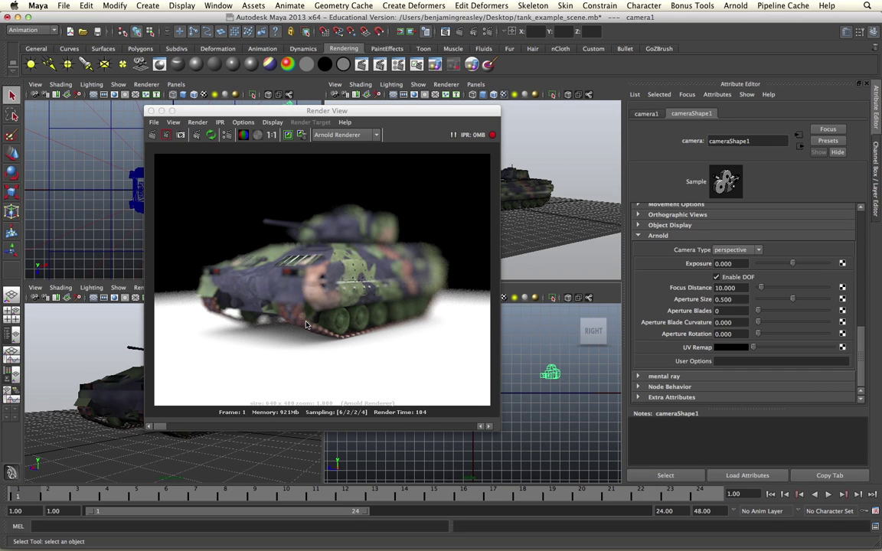
Step: Compare the depth-of-field blur with 3 Aperture Blades, and set the final count to 5
{"action": "left_click", "coordinate": [724, 311]}
{"action": "type", "text": "3"}
{"action": "key", "text": "Return"}
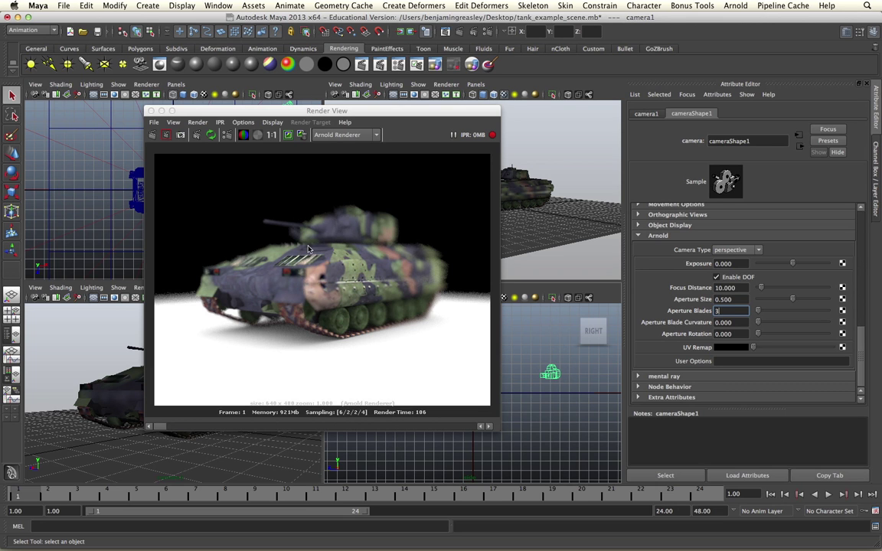
{"action": "double_click", "coordinate": [718, 311]}
{"action": "type", "text": "5"}
{"action": "key", "text": "Return"}
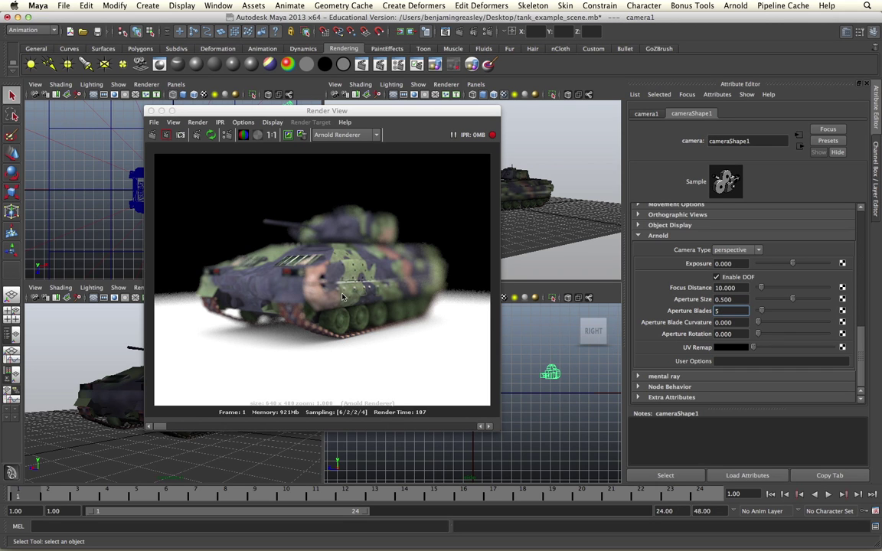
Step: Turn off DOF on the camera and scrub the 48-frame timeline back to frame 9 to preview the tank's movement
{"action": "left_click", "coordinate": [716, 277]}
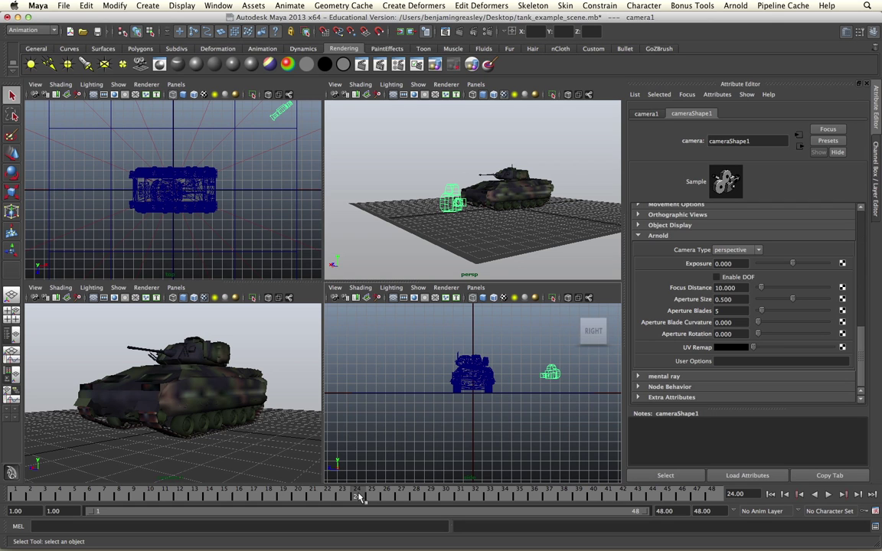
{"action": "left_click_drag", "start_coordinate": [258, 496], "coordinate": [142, 497]}
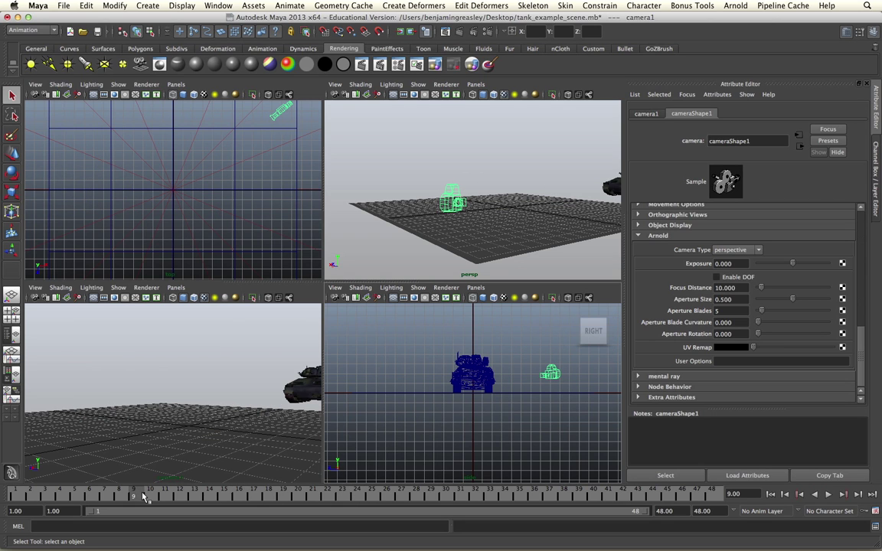
Step: Play the tank animation, stop at frame 24 and render that frame
{"action": "left_click", "coordinate": [827, 495]}
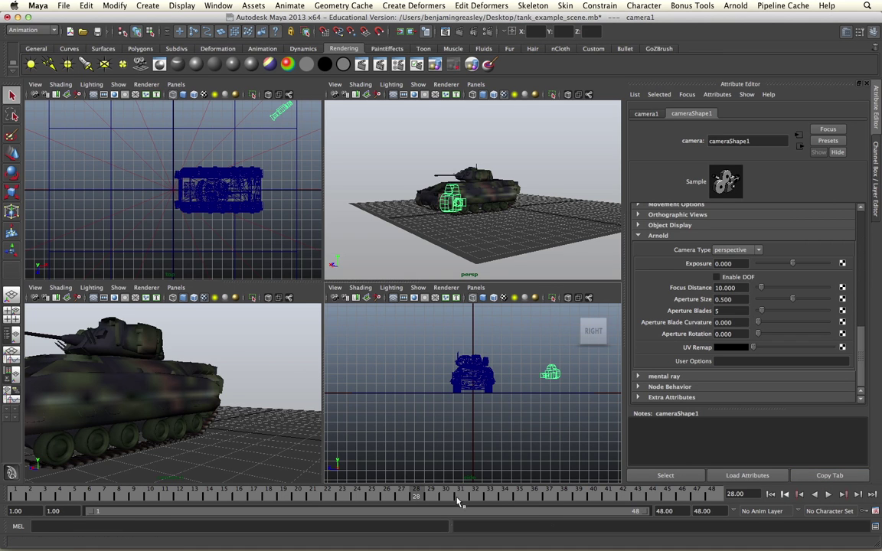
{"action": "left_click", "coordinate": [352, 496]}
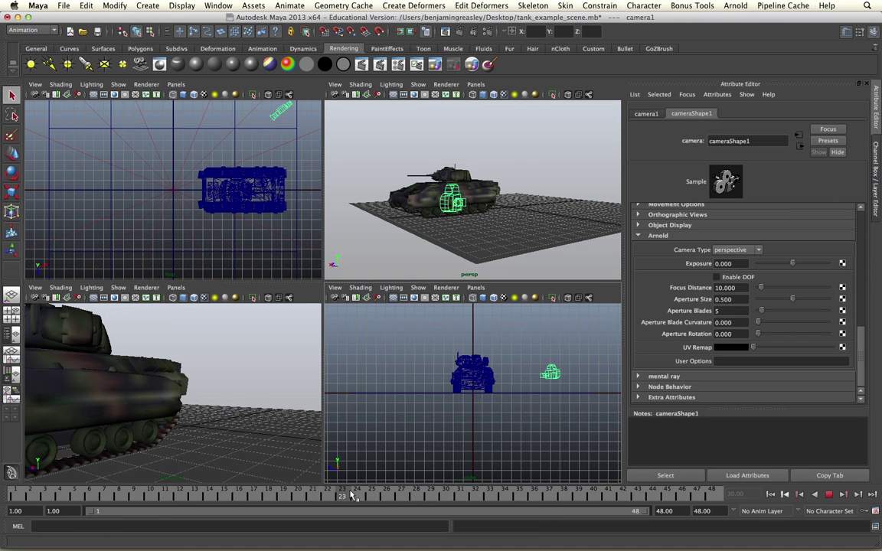
{"action": "left_click", "coordinate": [445, 201]}
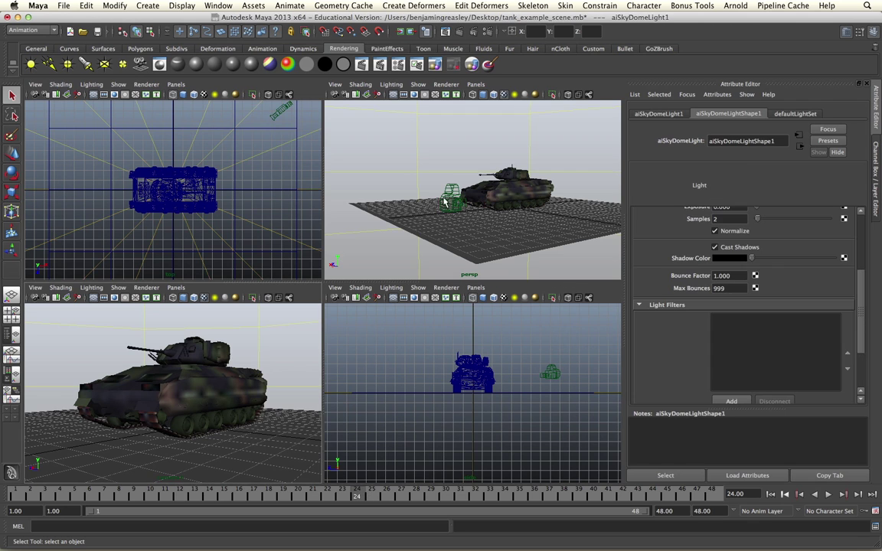
{"action": "left_click", "coordinate": [425, 31]}
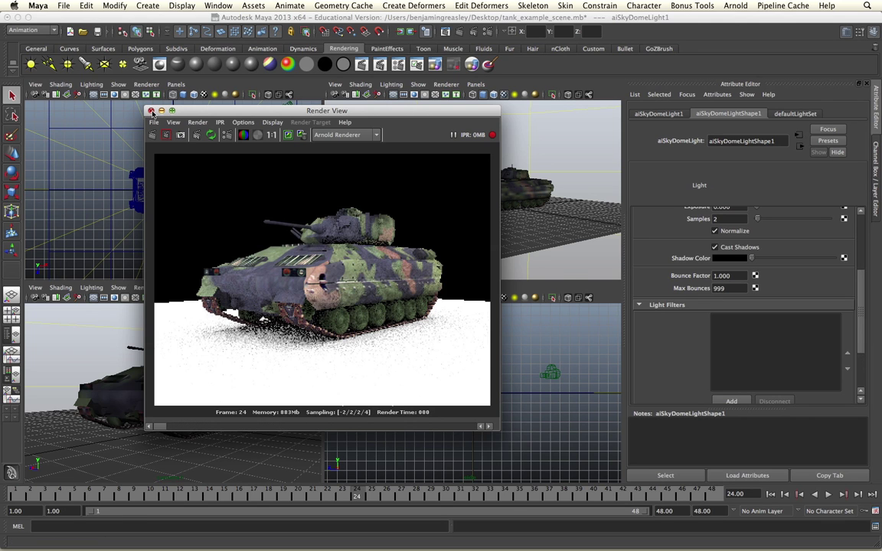
{"action": "left_click", "coordinate": [151, 112]}
Step: Collapse the camera's Arnold attributes and expand the Motion Blur section of the Arnold render settings
{"action": "left_click", "coordinate": [551, 372]}
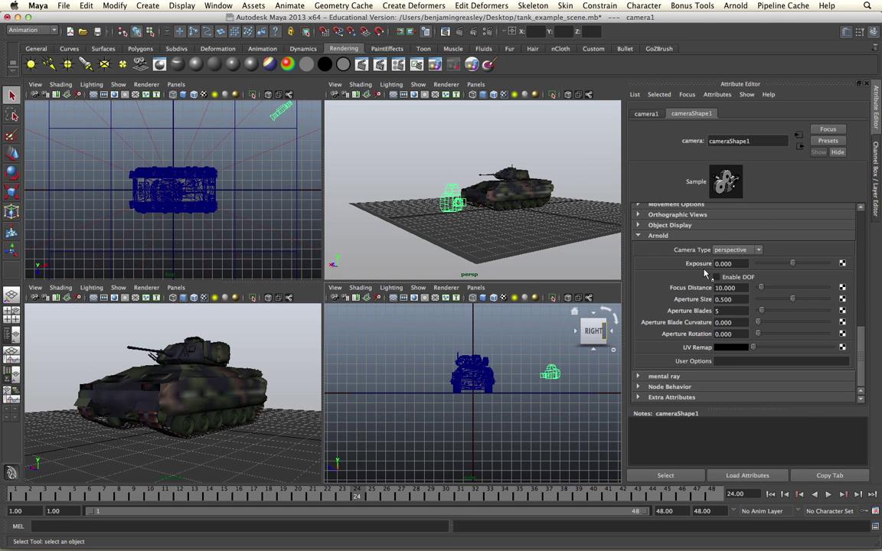
{"action": "left_click", "coordinate": [638, 235]}
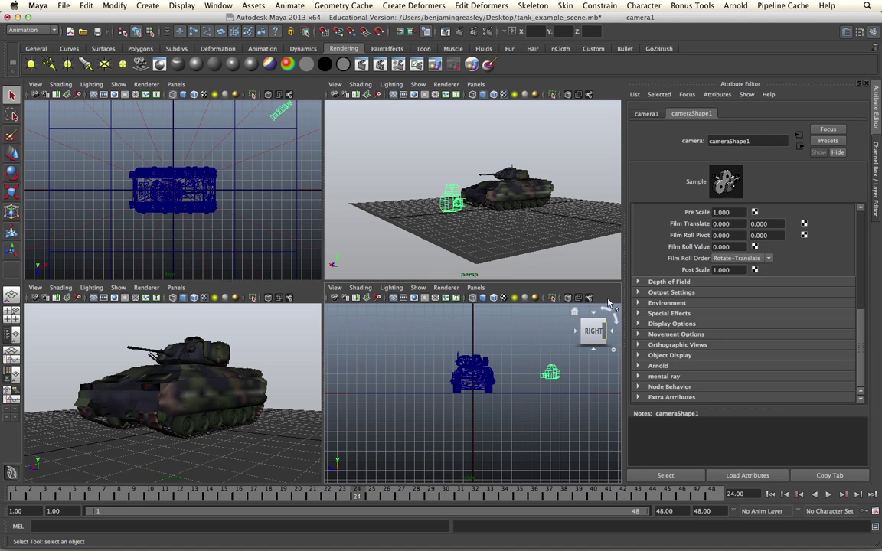
{"action": "left_click", "coordinate": [488, 36]}
{"action": "left_click_drag", "start_coordinate": [689, 17], "coordinate": [539, 16]}
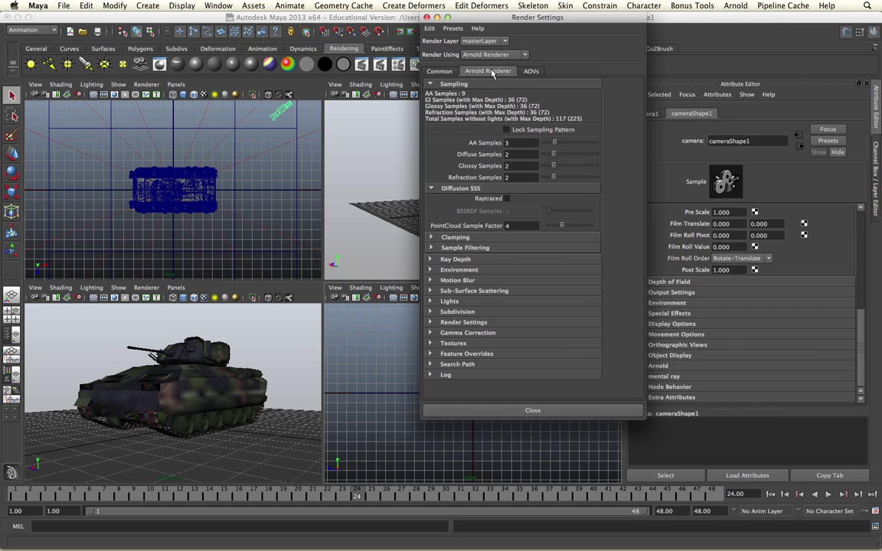
{"action": "left_click", "coordinate": [469, 281]}
{"action": "scroll", "coordinate": [569, 306], "scroll_direction": "down", "scroll_amount": 5}
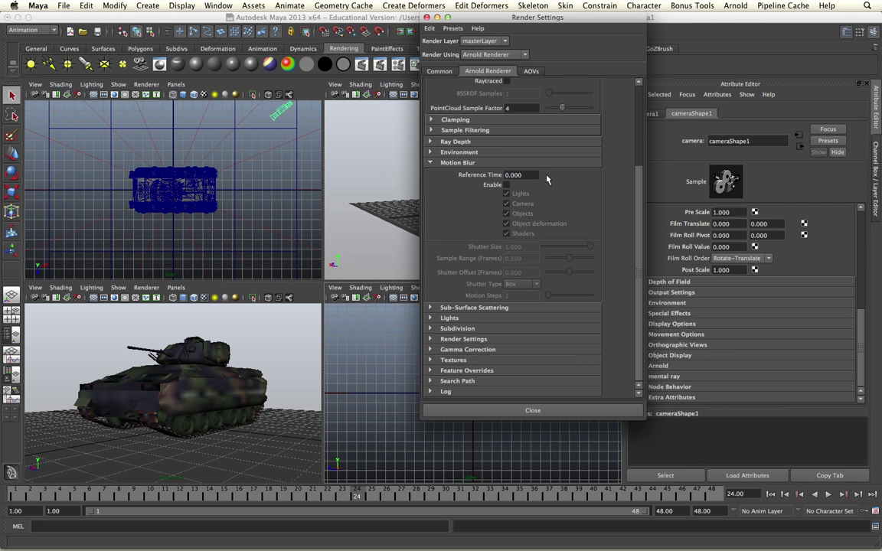
{"action": "left_click_drag", "start_coordinate": [569, 22], "coordinate": [700, 49]}
Step: Render frame 24 without motion blur as a reference, and render it again with Motion Blur enabled
{"action": "left_click", "coordinate": [222, 298]}
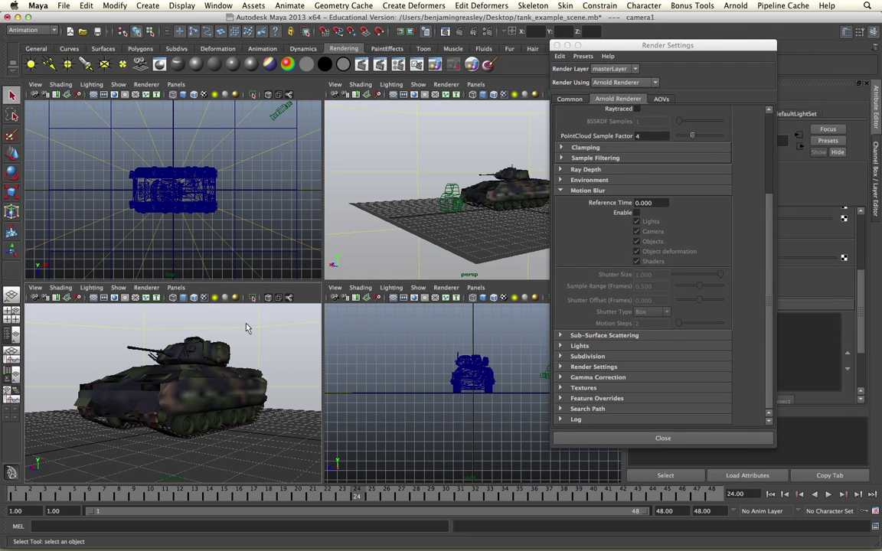
{"action": "left_click", "coordinate": [419, 29]}
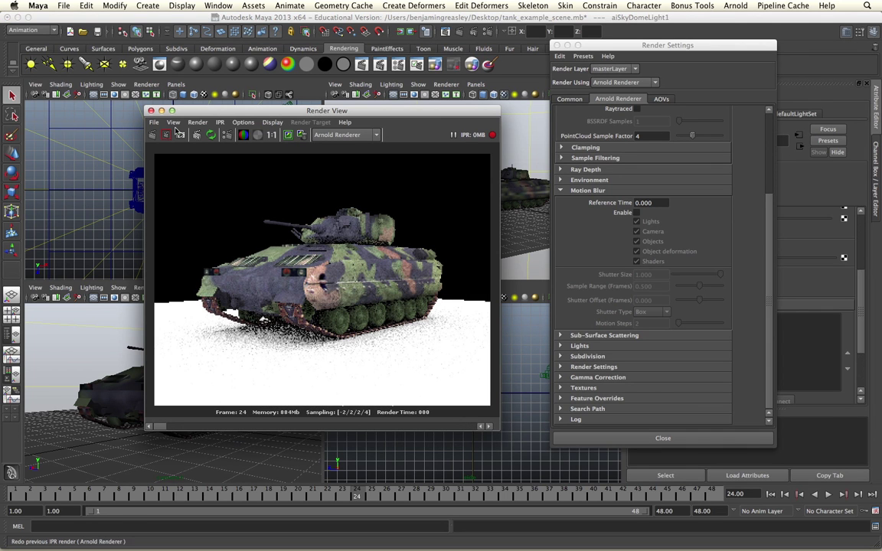
{"action": "left_click", "coordinate": [151, 110]}
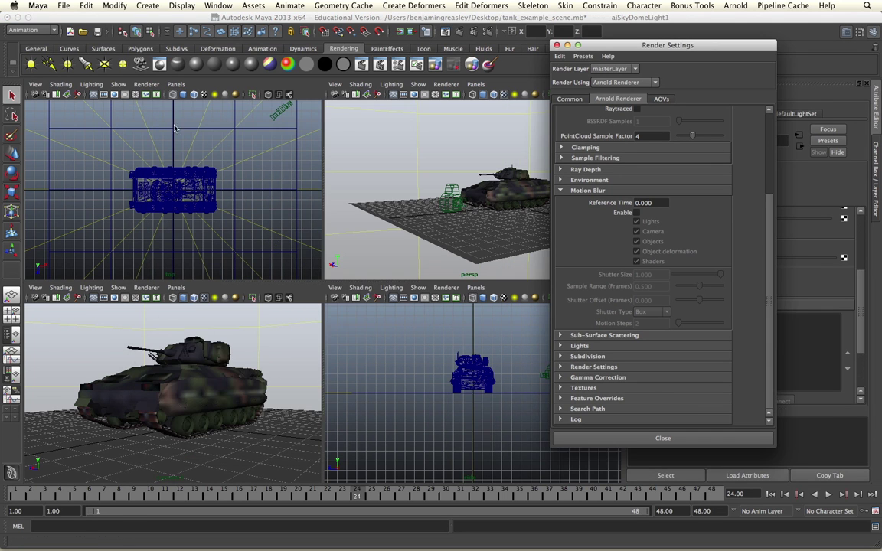
{"action": "left_click", "coordinate": [636, 213]}
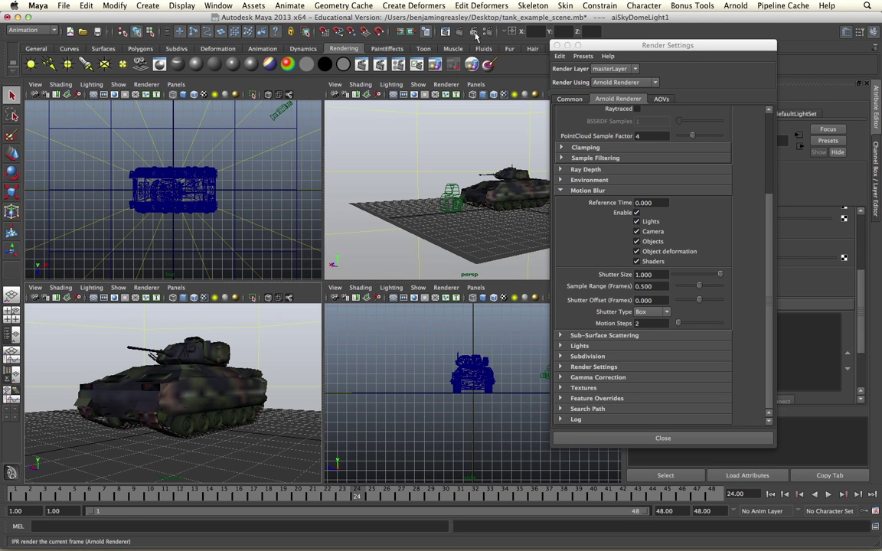
{"action": "left_click", "coordinate": [426, 31]}
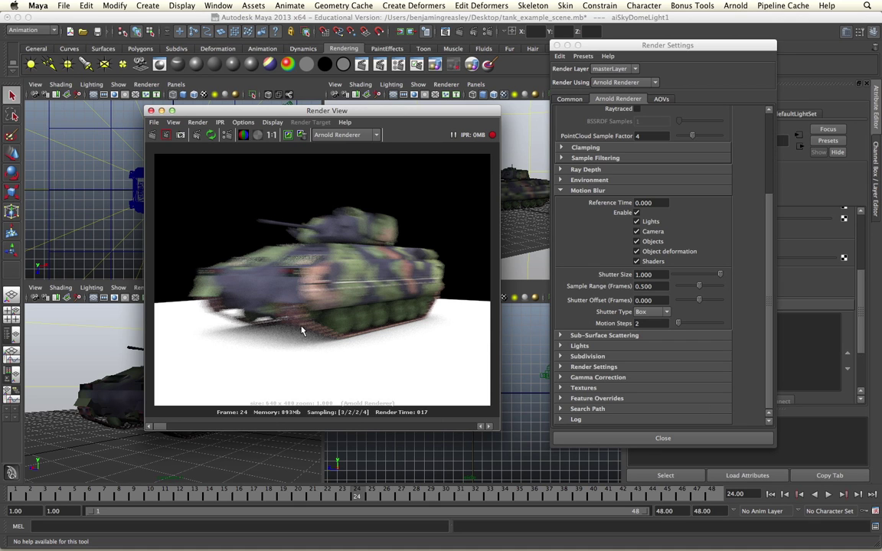
Step: Raise the AA Samples to 7 and render the motion-blurred tank again
{"action": "scroll", "coordinate": [734, 254], "scroll_direction": "up", "scroll_amount": 3}
{"action": "scroll", "coordinate": [712, 247], "scroll_direction": "up", "scroll_amount": 1}
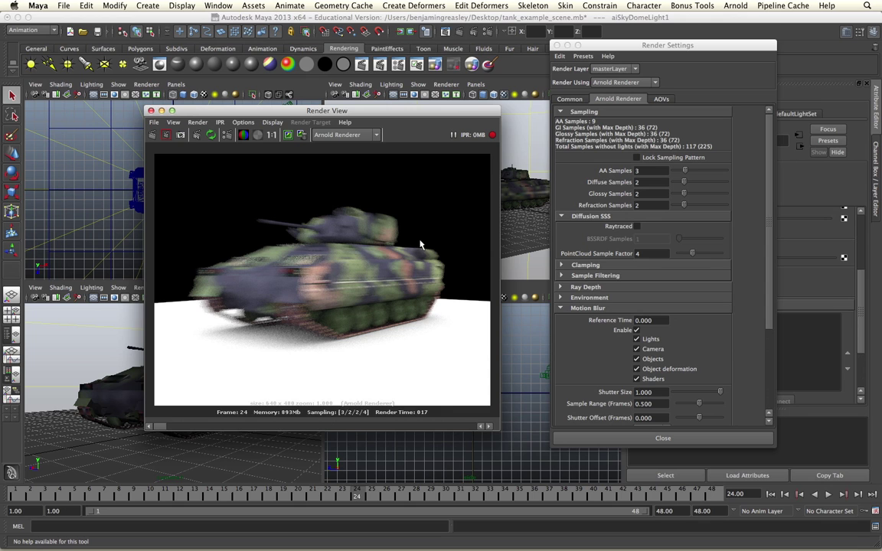
{"action": "left_click", "coordinate": [151, 111]}
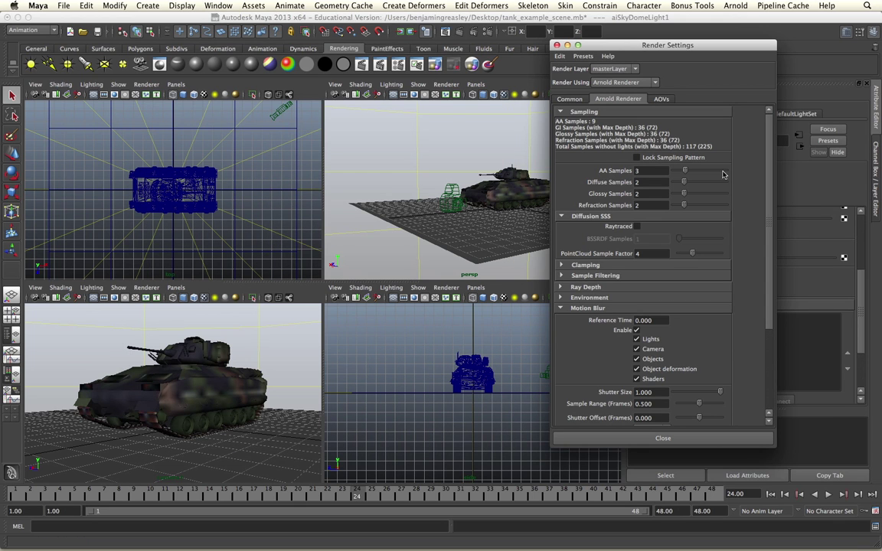
{"action": "left_click_drag", "start_coordinate": [697, 171], "coordinate": [708, 171]}
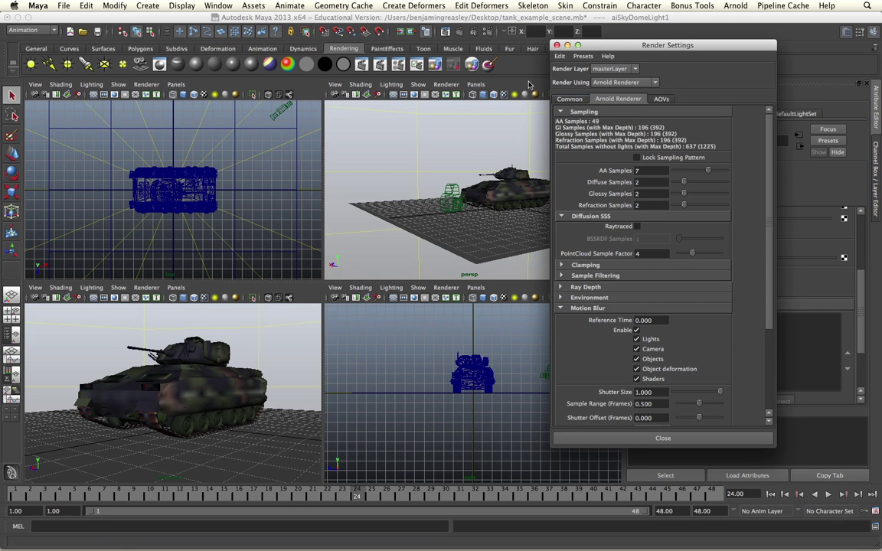
{"action": "left_click", "coordinate": [473, 35]}
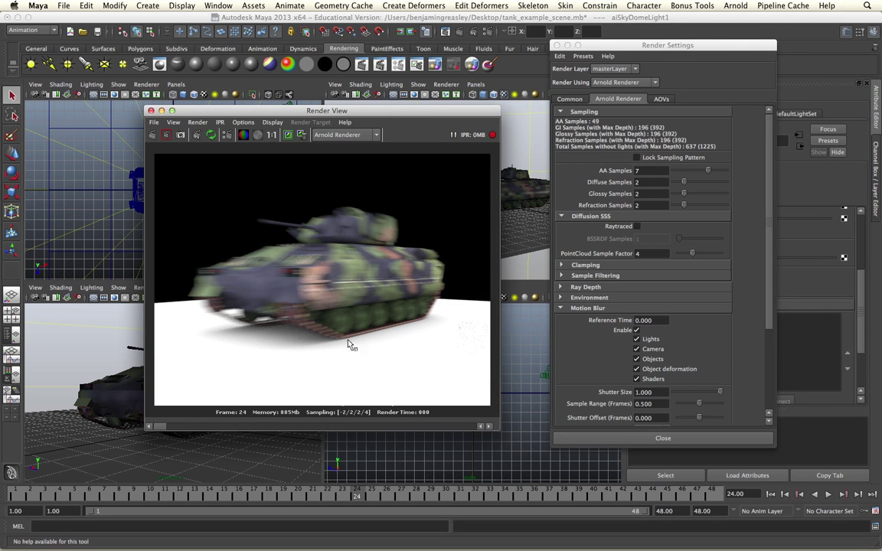
Step: Review the motion blur shutter settings and render frame 24 with Shutter Size 1 and Sample Range 0.5 for reference
{"action": "scroll", "coordinate": [673, 283], "scroll_direction": "down", "scroll_amount": 5}
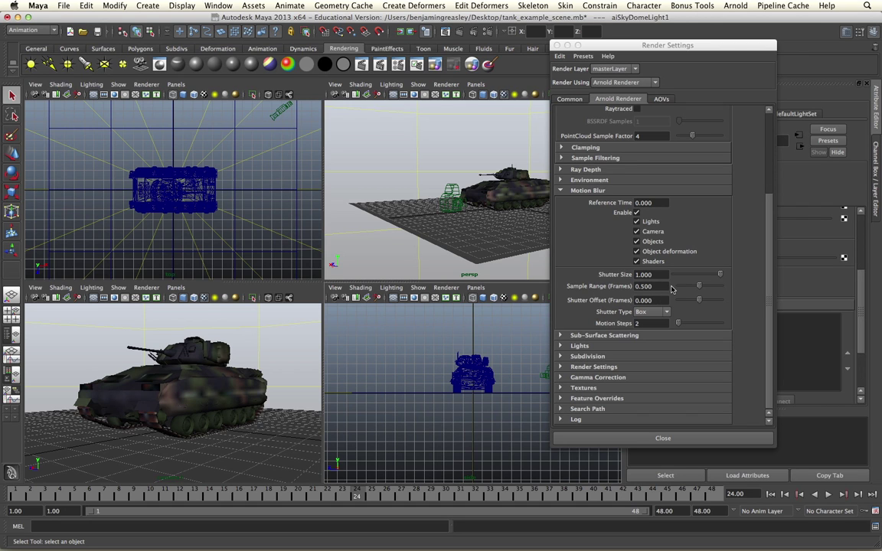
{"action": "left_click", "coordinate": [720, 276]}
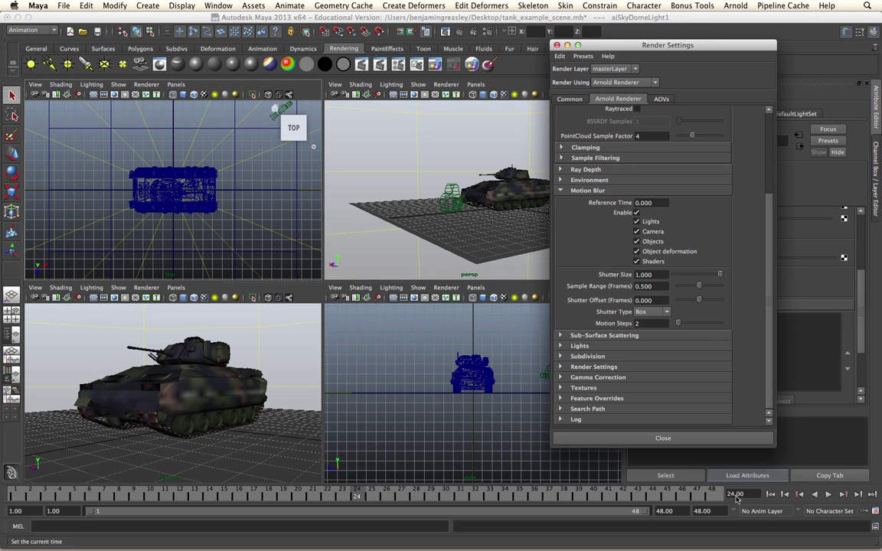
{"action": "left_click", "coordinate": [427, 31]}
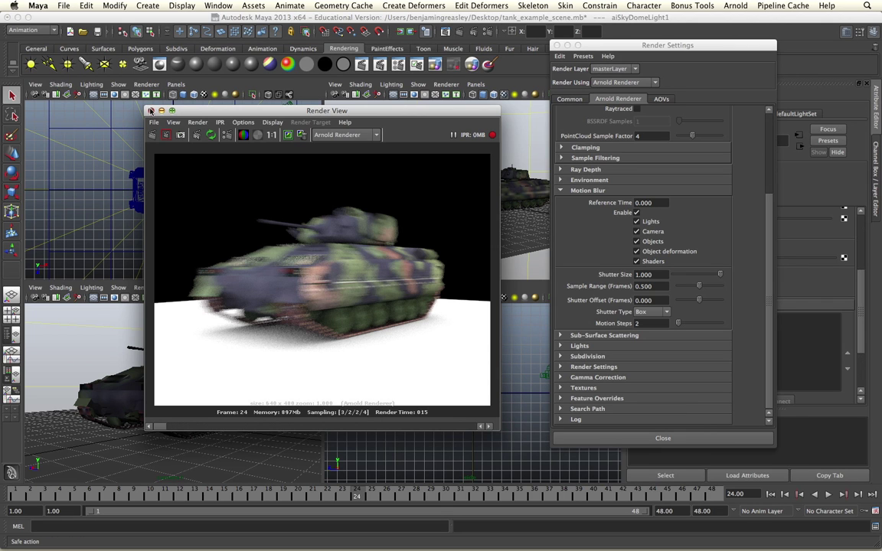
{"action": "key", "text": "super+w"}
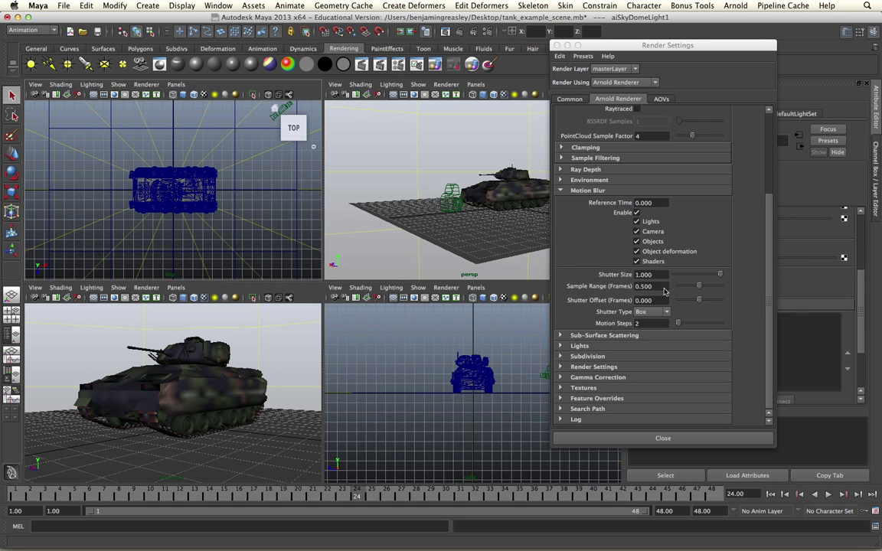
Step: Raise the motion blur Sample Range to 1 frame and render the tank to compare the blur
{"action": "left_click", "coordinate": [664, 288]}
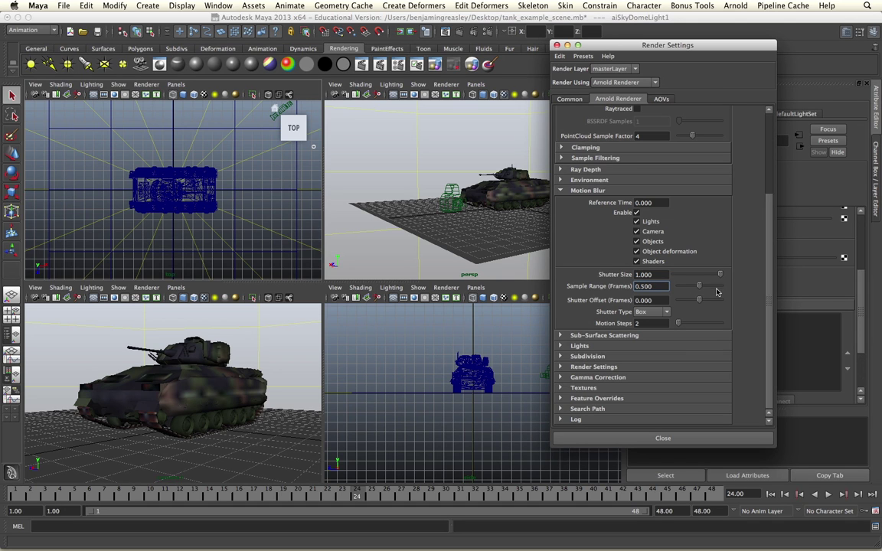
{"action": "left_click_drag", "start_coordinate": [701, 289], "coordinate": [720, 286]}
{"action": "left_click", "coordinate": [324, 31]}
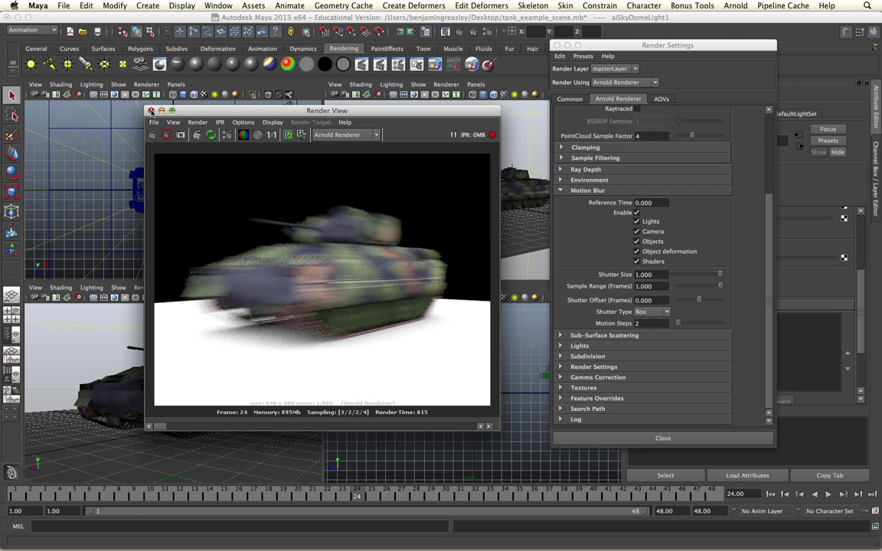
{"action": "left_click", "coordinate": [151, 111]}
Step: Exaggerate the motion blur with a Sample Range of 5 frames and render the tank
{"action": "left_click_drag", "start_coordinate": [657, 287], "coordinate": [595, 288]}
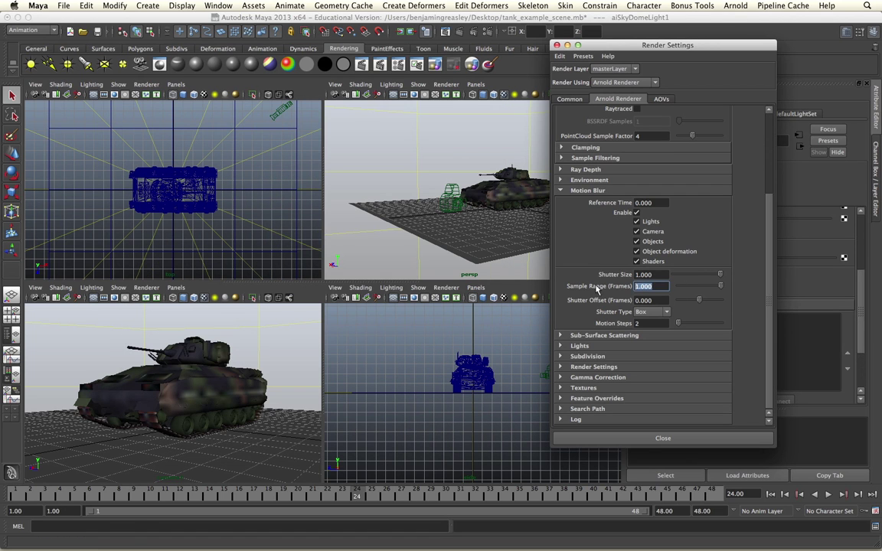
{"action": "type", "text": "5"}
{"action": "key", "text": "Return"}
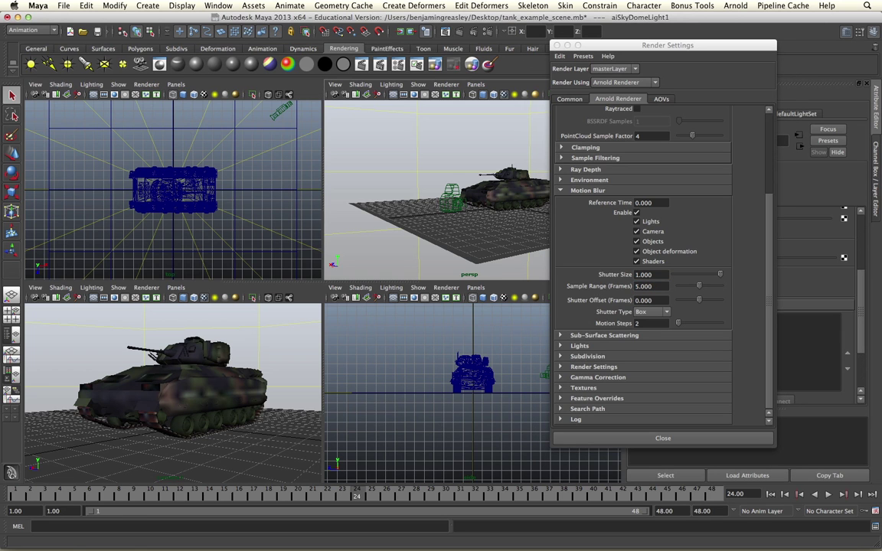
{"action": "left_click", "coordinate": [458, 31]}
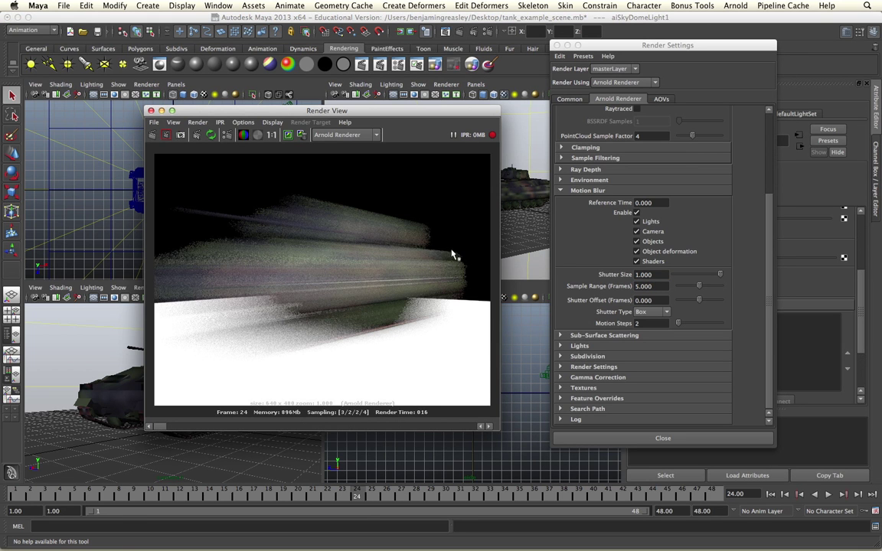
{"action": "left_click", "coordinate": [591, 303]}
Step: Set the motion blur Sample Range back to 0.5 frames
{"action": "left_click_drag", "start_coordinate": [651, 287], "coordinate": [601, 287]}
{"action": "type", "text": "0"}
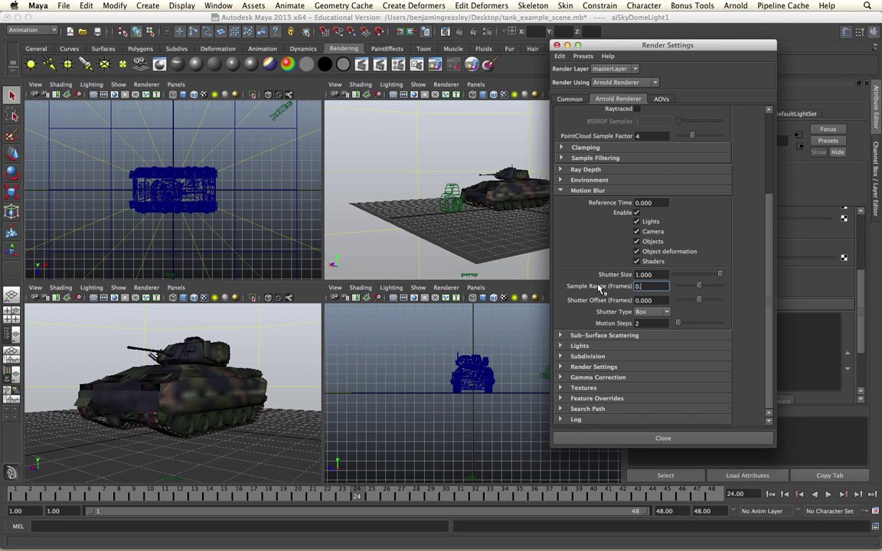
{"action": "type", "text": ".5"}
{"action": "key", "text": "Return"}
Step: Try a Shutter Offset of 1 frame and render the tank
{"action": "key", "text": "Tab"}
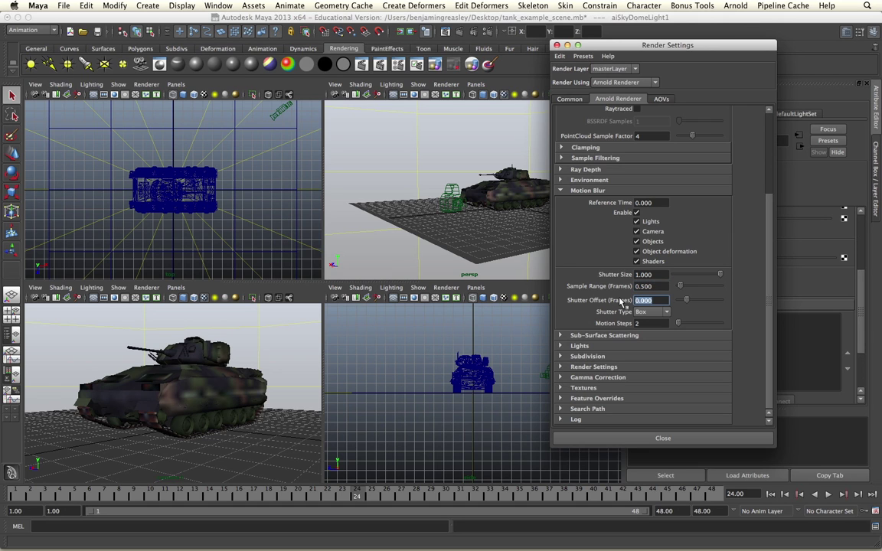
{"action": "type", "text": "1"}
{"action": "key", "text": "Return"}
{"action": "left_click", "coordinate": [536, 234]}
{"action": "left_click", "coordinate": [472, 34]}
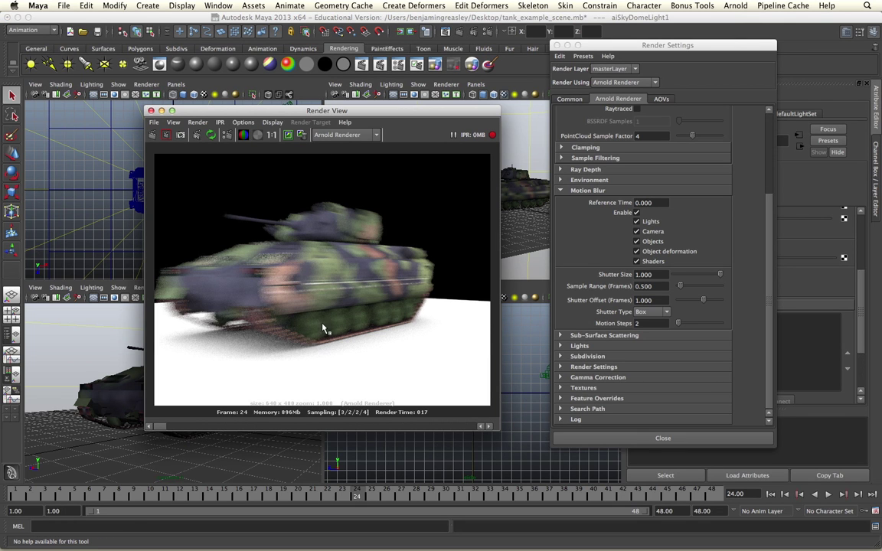
Step: Reset the Shutter Offset to 0 and keep the Shutter Type at Box after checking the Triangle option
{"action": "left_click", "coordinate": [151, 111]}
{"action": "double_click", "coordinate": [649, 300]}
{"action": "type", "text": "0"}
{"action": "key", "text": "Return"}
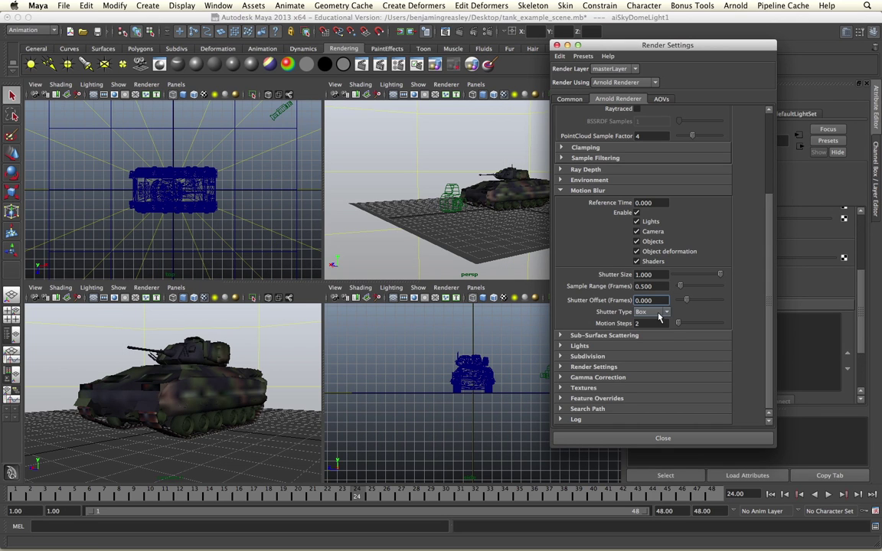
{"action": "left_click", "coordinate": [657, 314]}
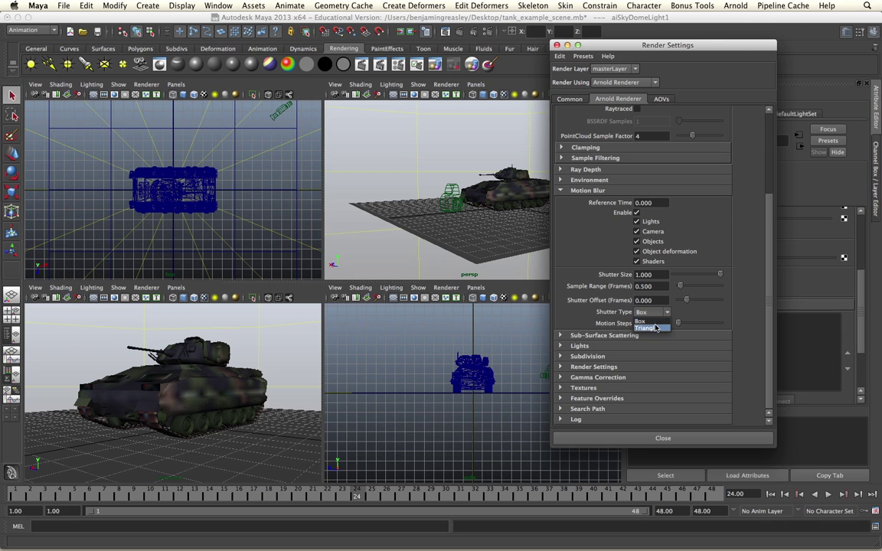
{"action": "left_click", "coordinate": [652, 322]}
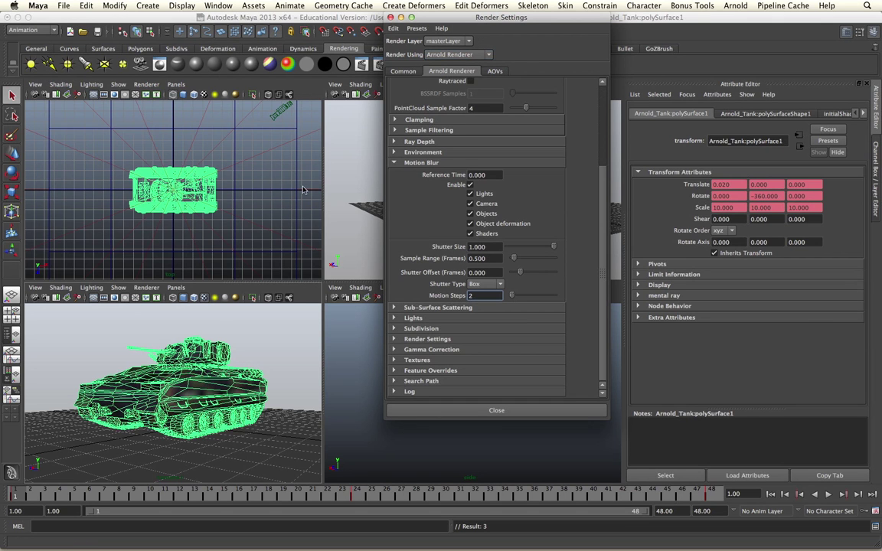
Step: Play the rotating tank animation, stop at frame 24 and render it from a high camera angle with 2 Motion Steps
{"action": "key", "text": "alt+v"}
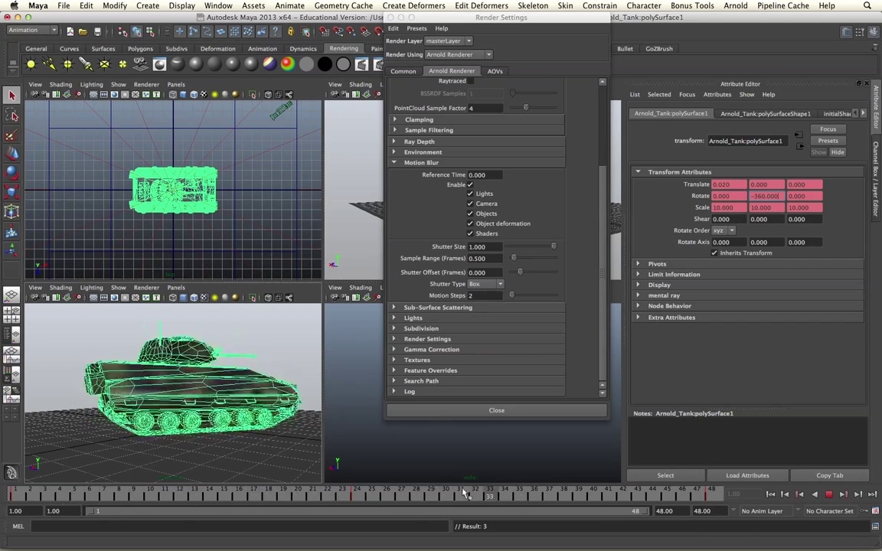
{"action": "left_click", "coordinate": [359, 496]}
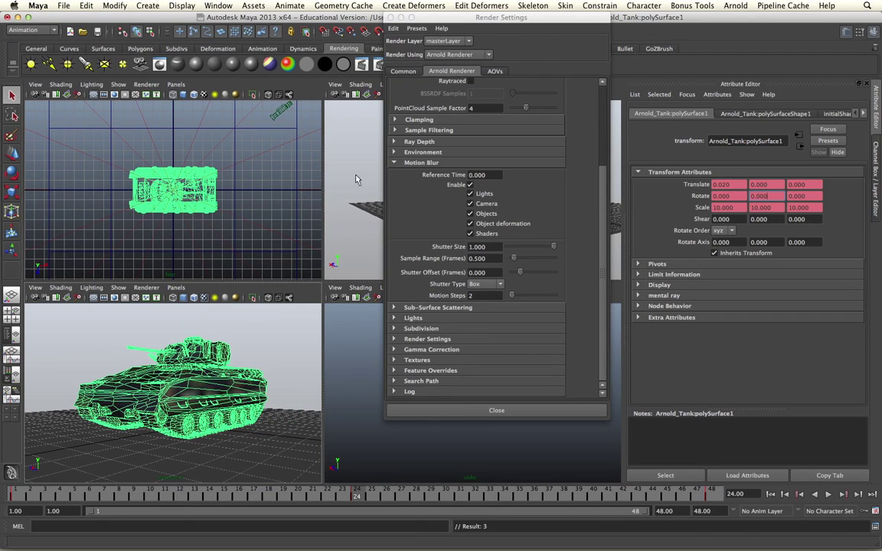
{"action": "mouse_move", "coordinate": [217, 353]}
{"action": "left_mouse_down", "text": "alt"}
{"action": "mouse_move", "coordinate": [193, 364]}
{"action": "mouse_move", "coordinate": [222, 361]}
{"action": "left_mouse_up", "text": "alt"}
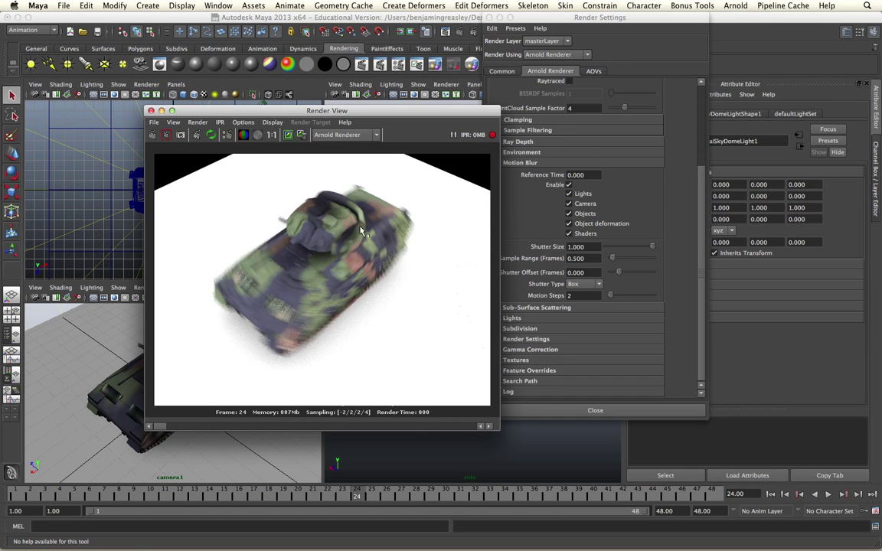
{"action": "left_click", "coordinate": [151, 111]}
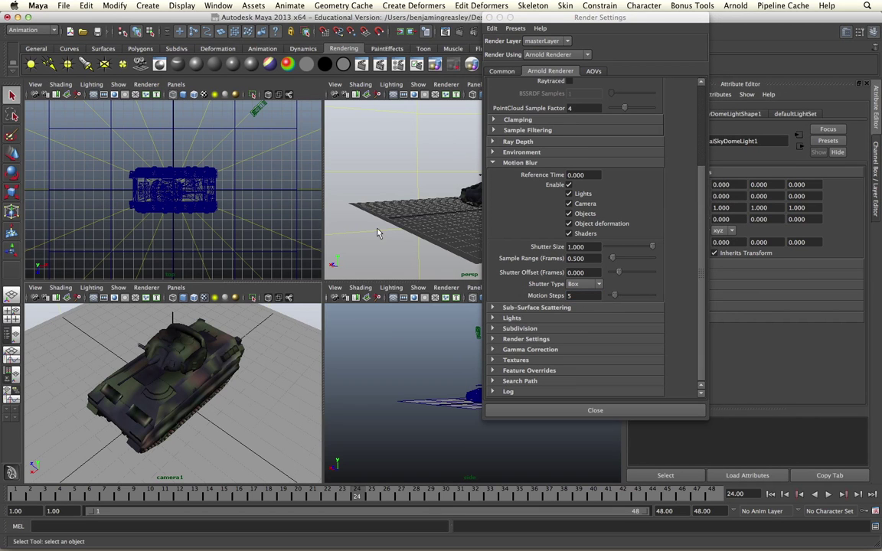
Step: Set the Motion Steps to 5 and render the rotating tank again
{"action": "left_click", "coordinate": [472, 32]}
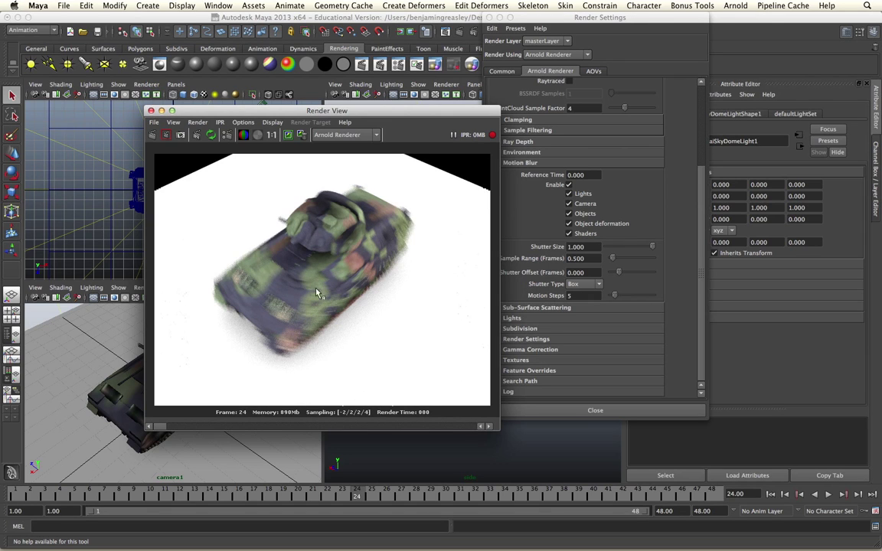
{"action": "left_click", "coordinate": [151, 111]}
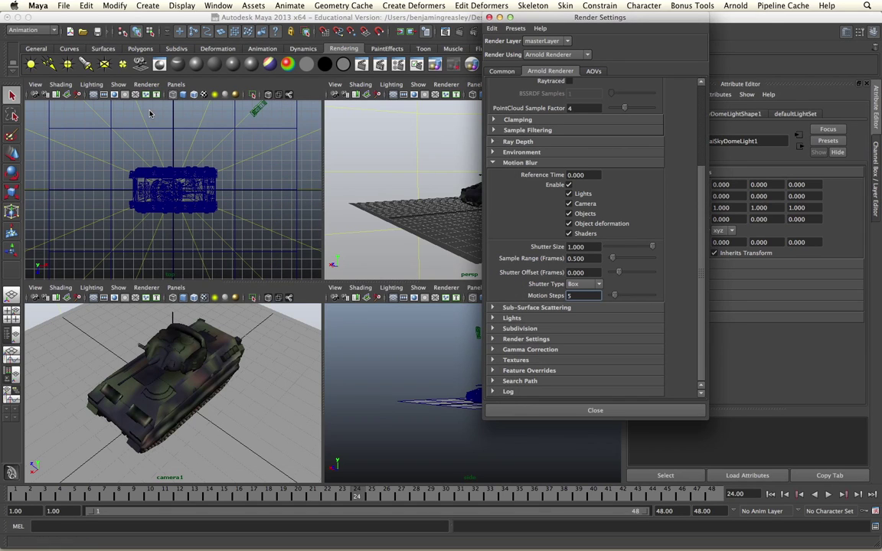